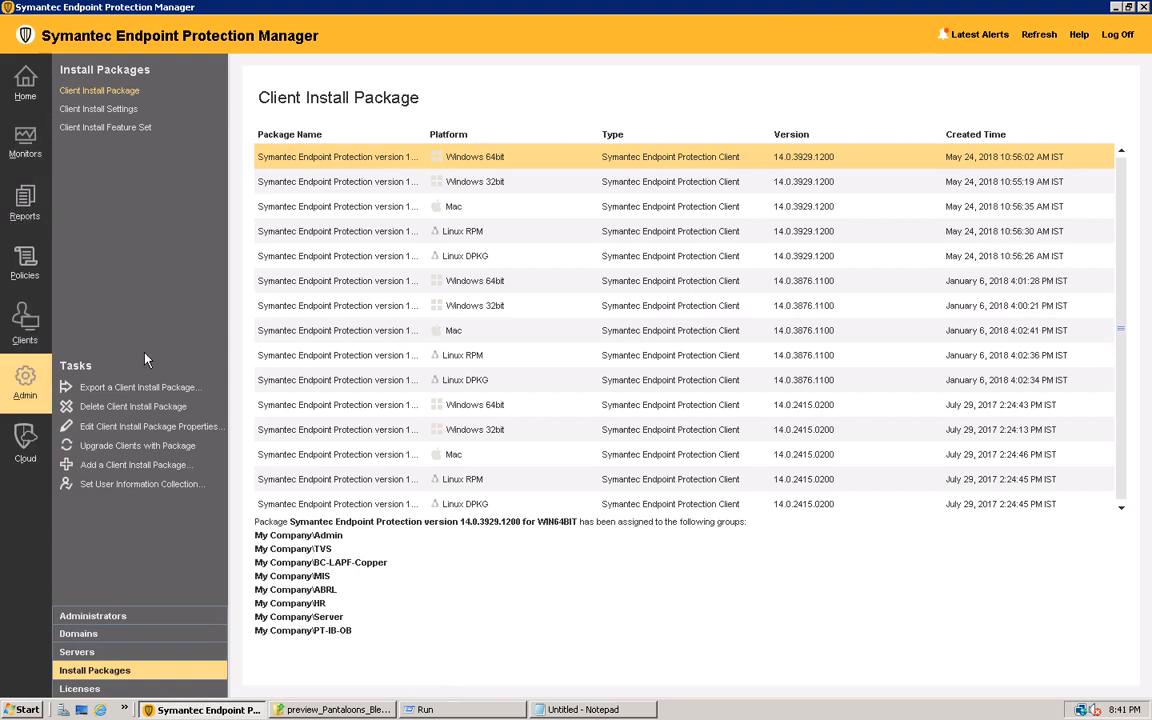
Look through the ABRL client group's policies, the administrator details, the default domain and the client install packages
click(25, 328)
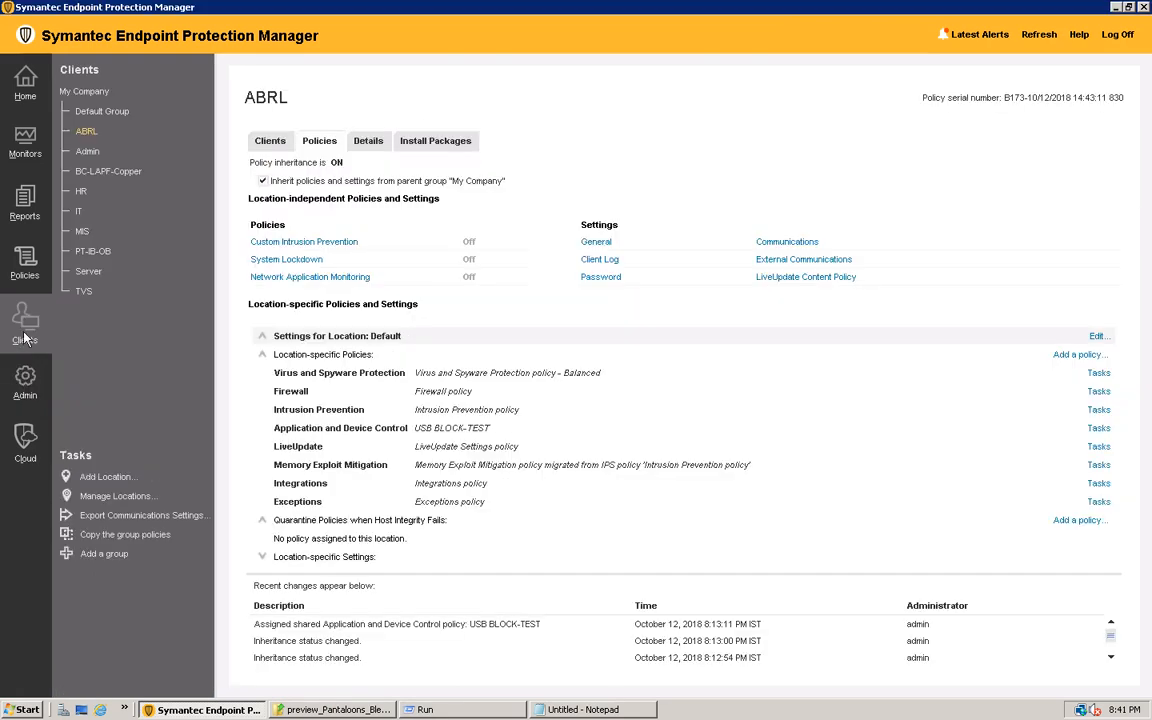
click(25, 393)
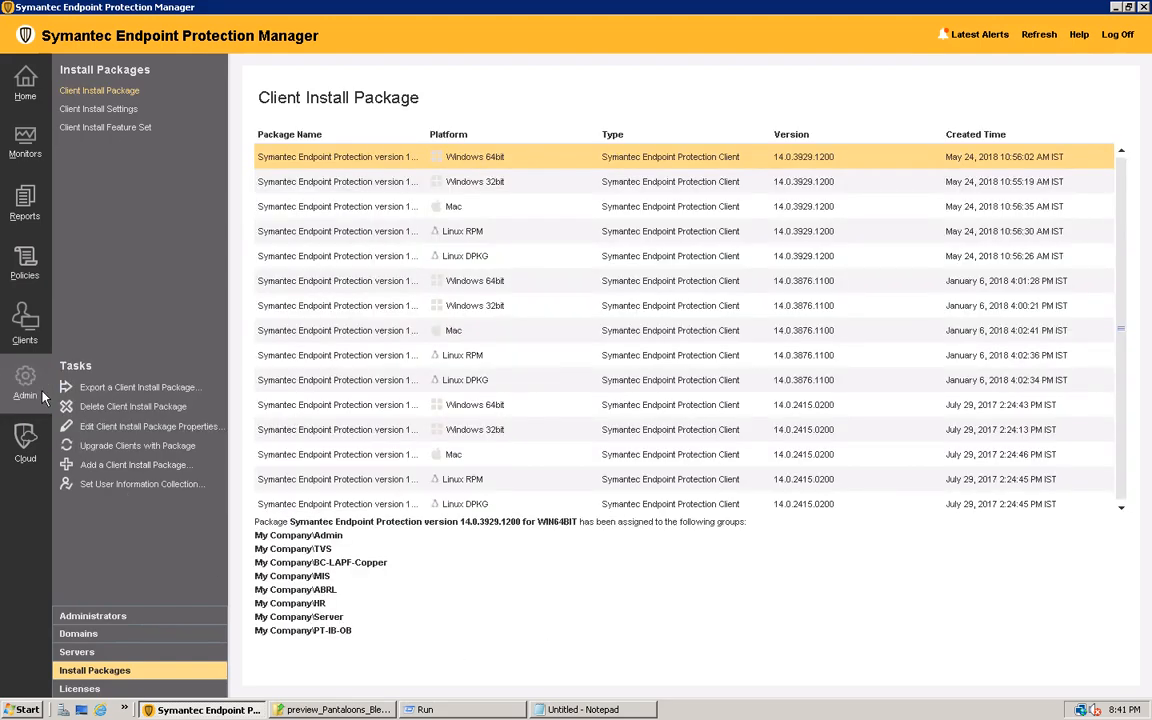
click(122, 617)
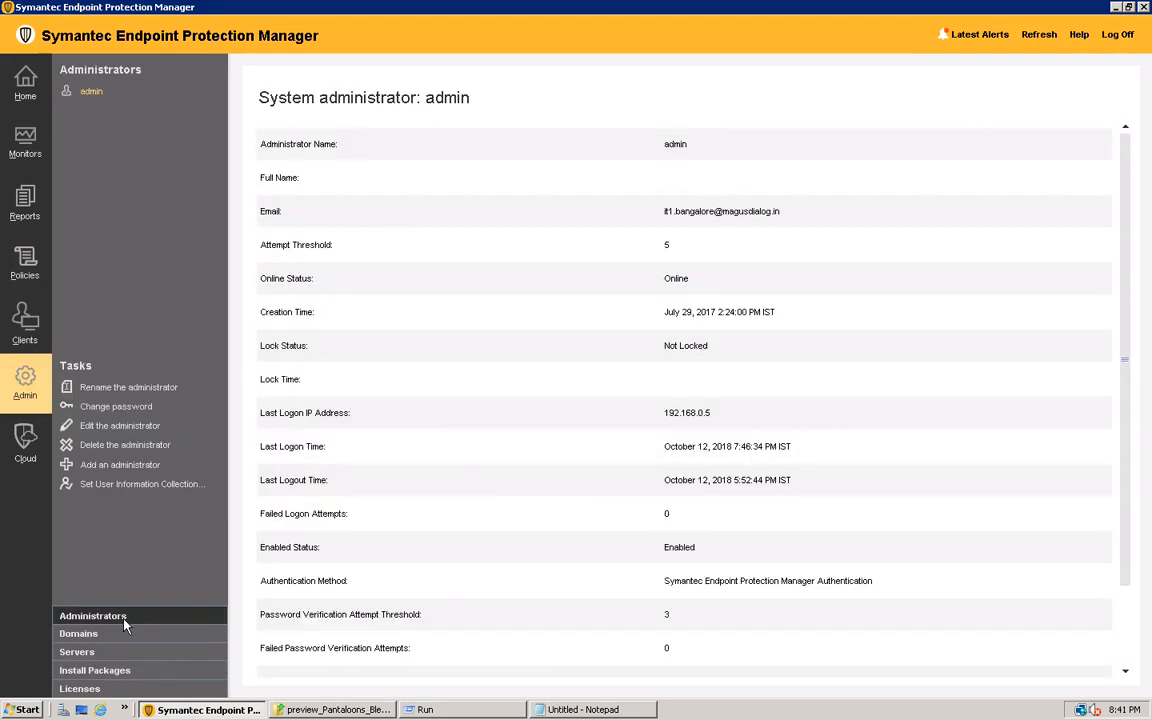
click(82, 636)
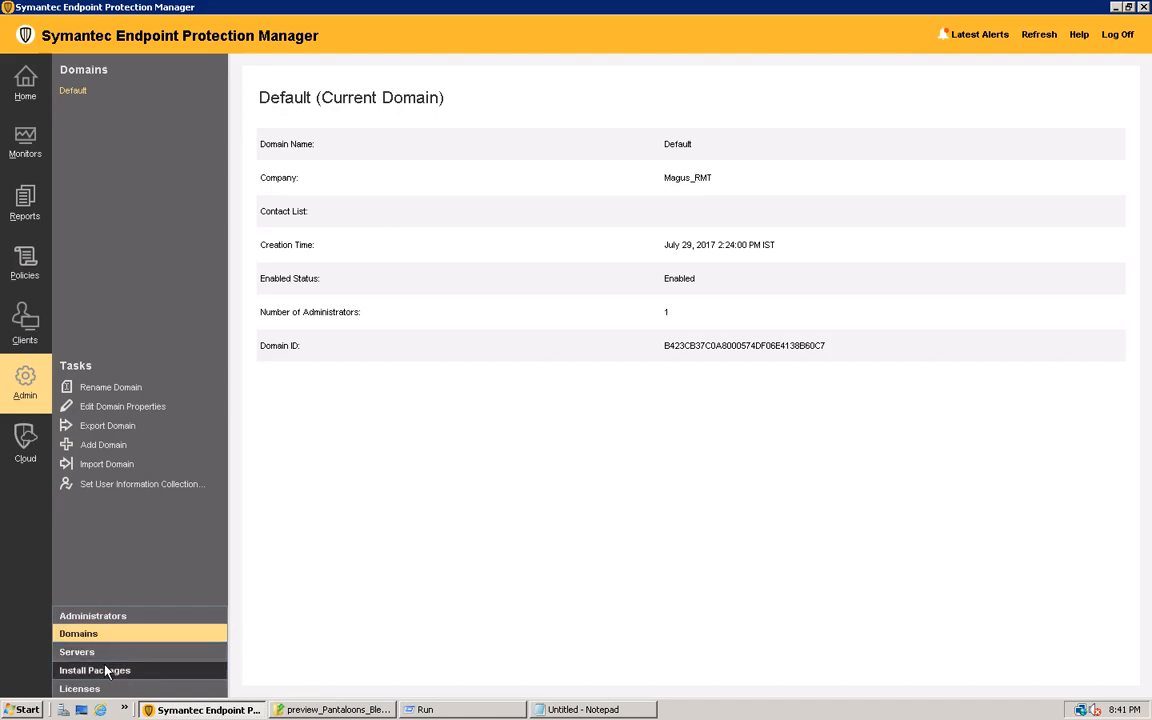
click(95, 675)
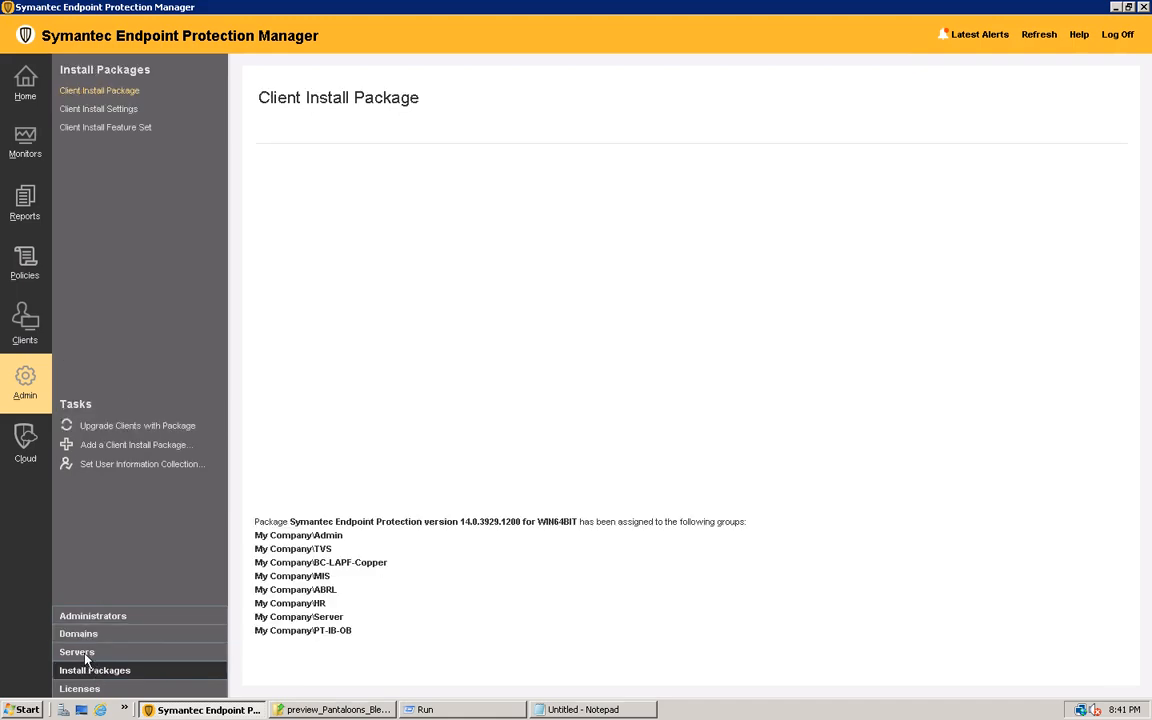
Examine the servers overview, the local site, the WIN-FTP-SERVER management server and the localhost database server
click(86, 652)
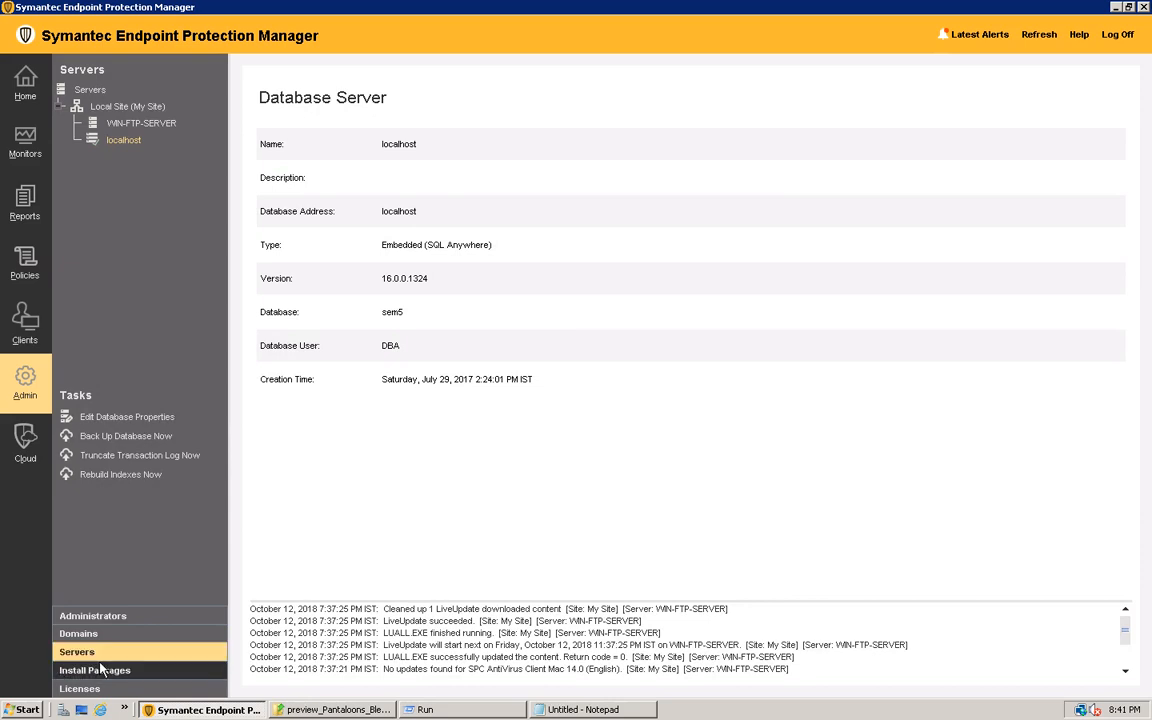
click(93, 91)
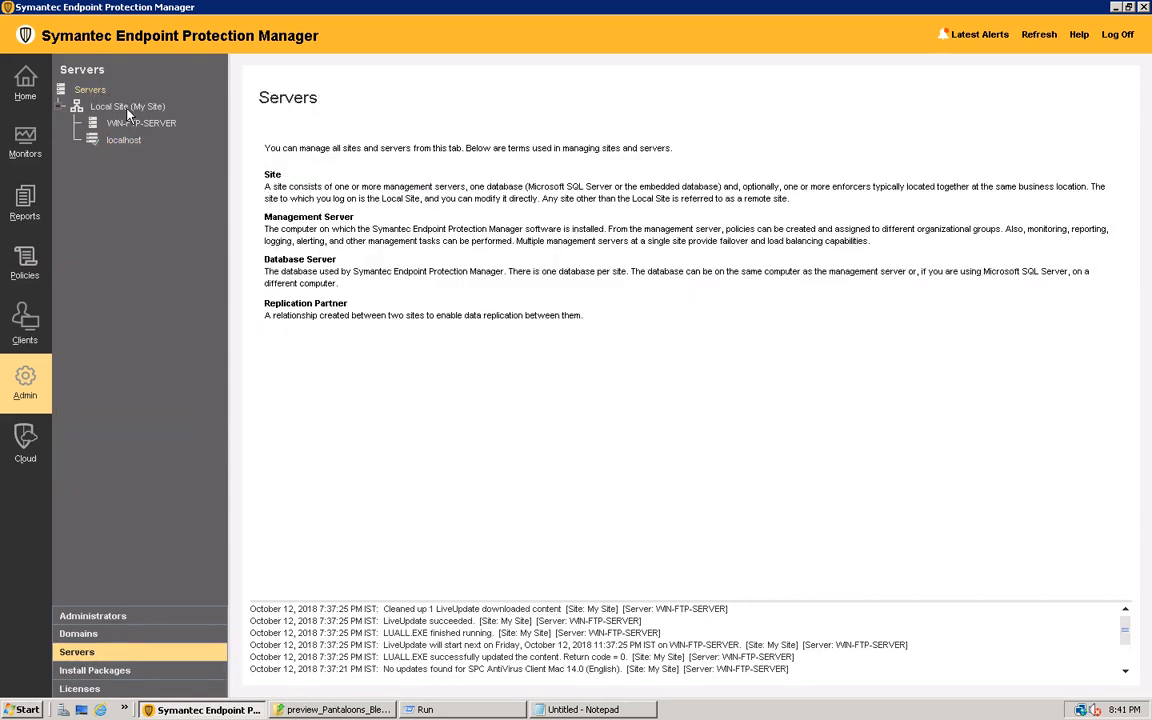
click(126, 108)
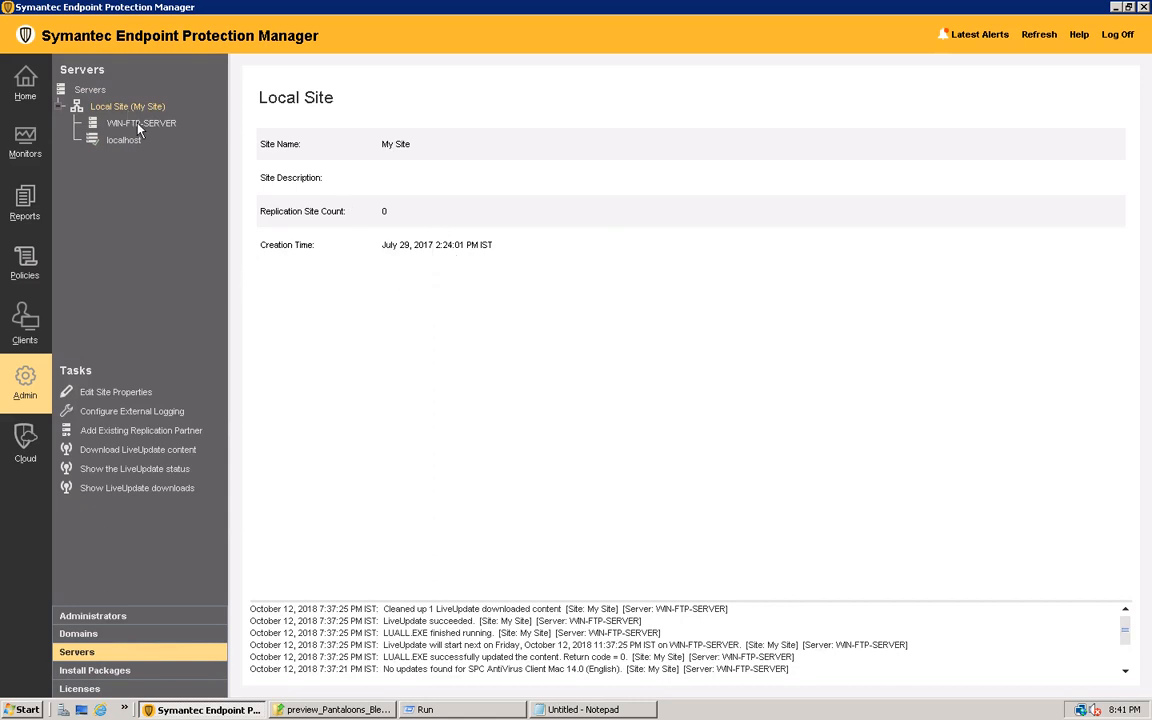
click(140, 124)
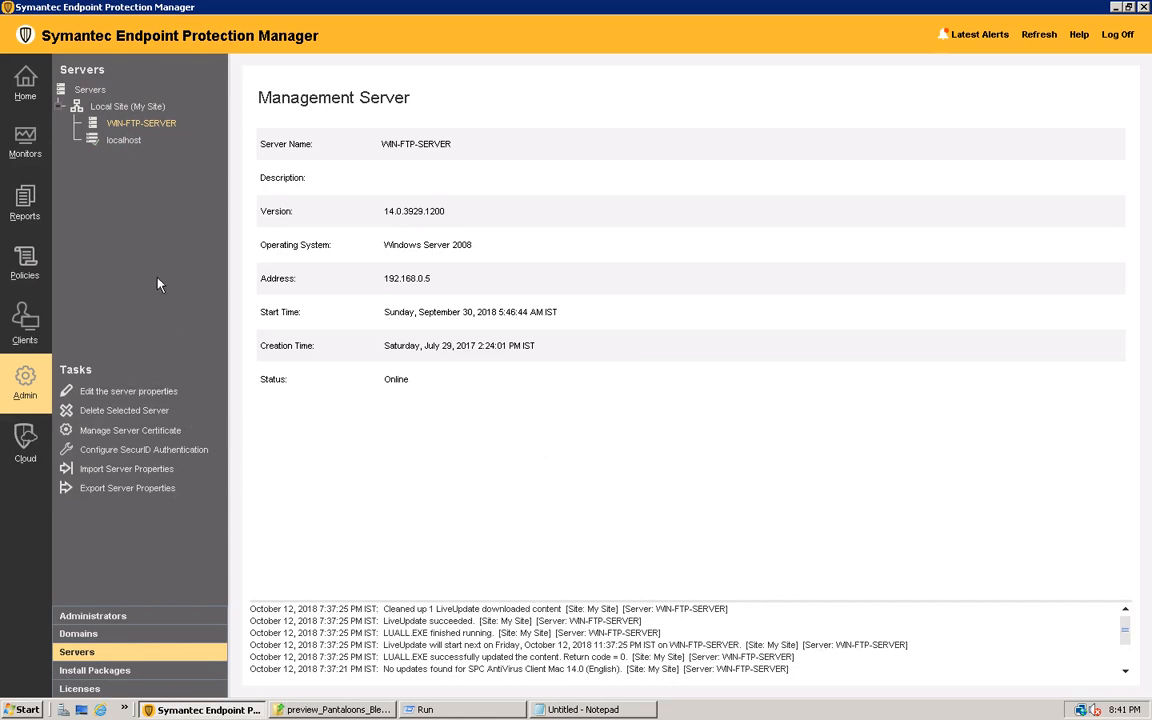
click(122, 140)
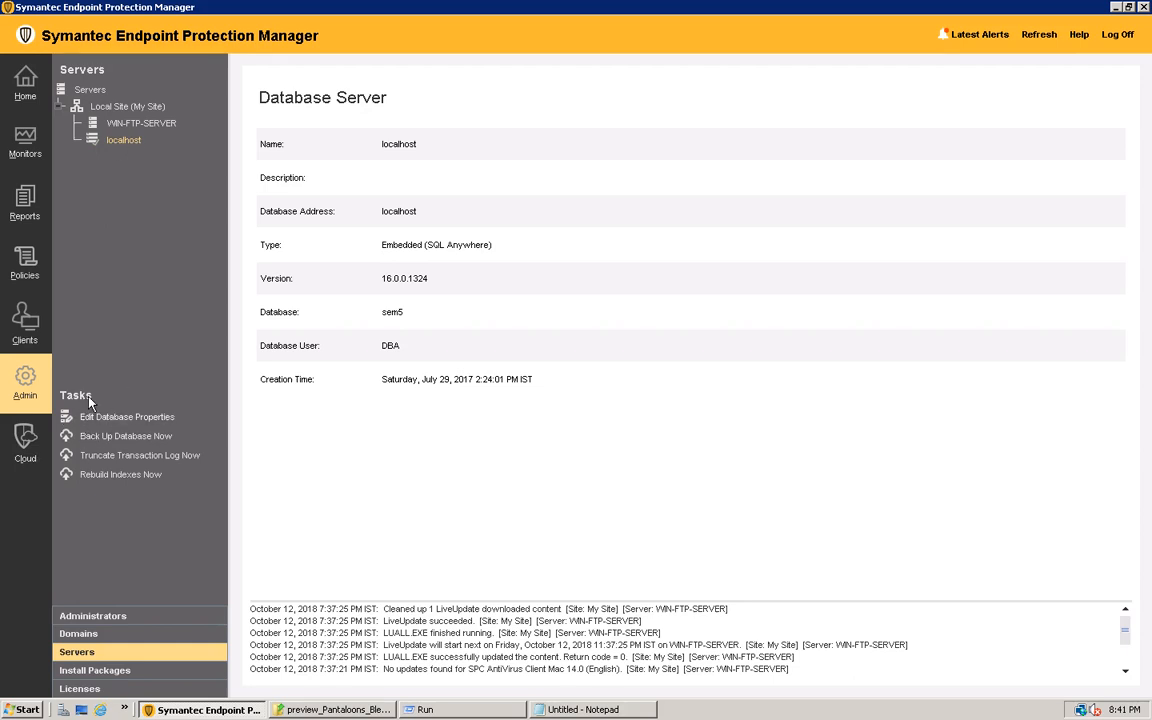
Review the localhost database's log, backup and general properties, including the transaction log truncation schedule, without changing anything
click(138, 420)
click(435, 137)
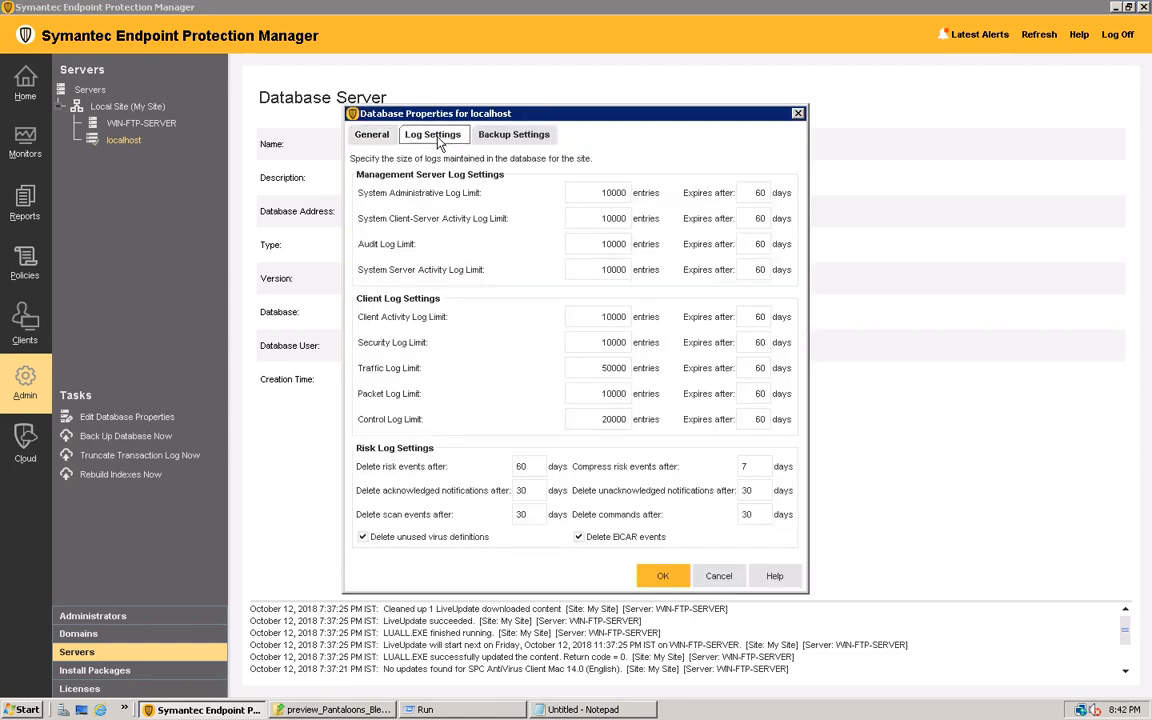
click(505, 136)
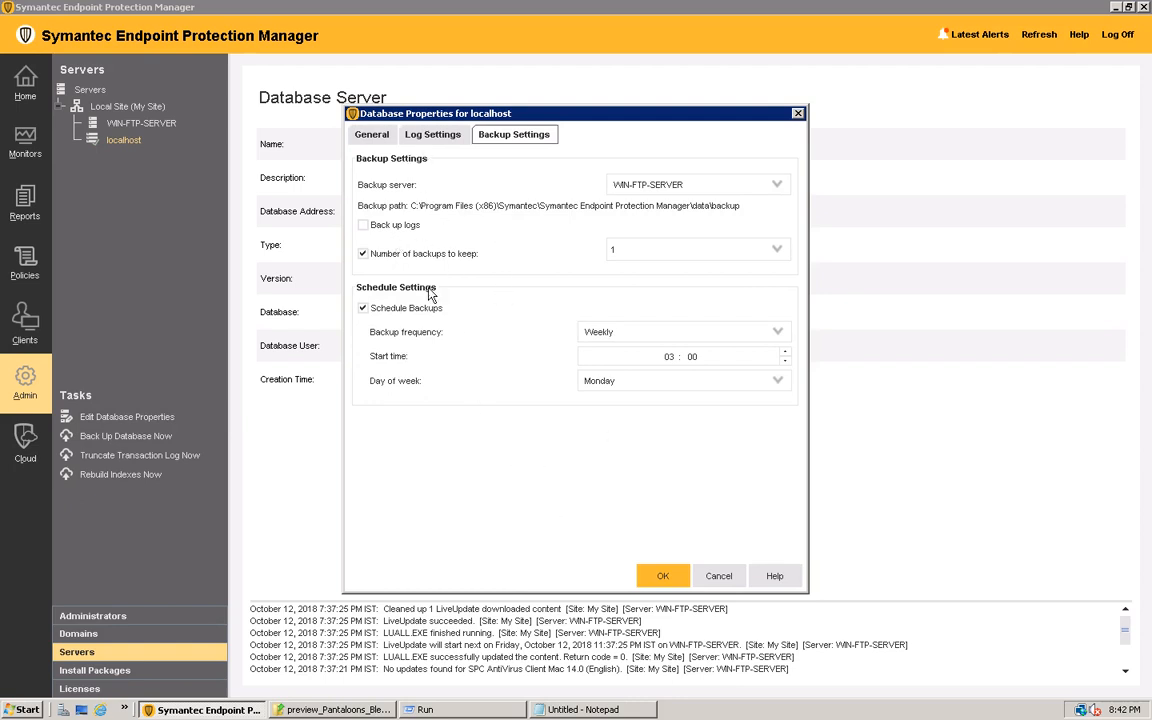
click(371, 138)
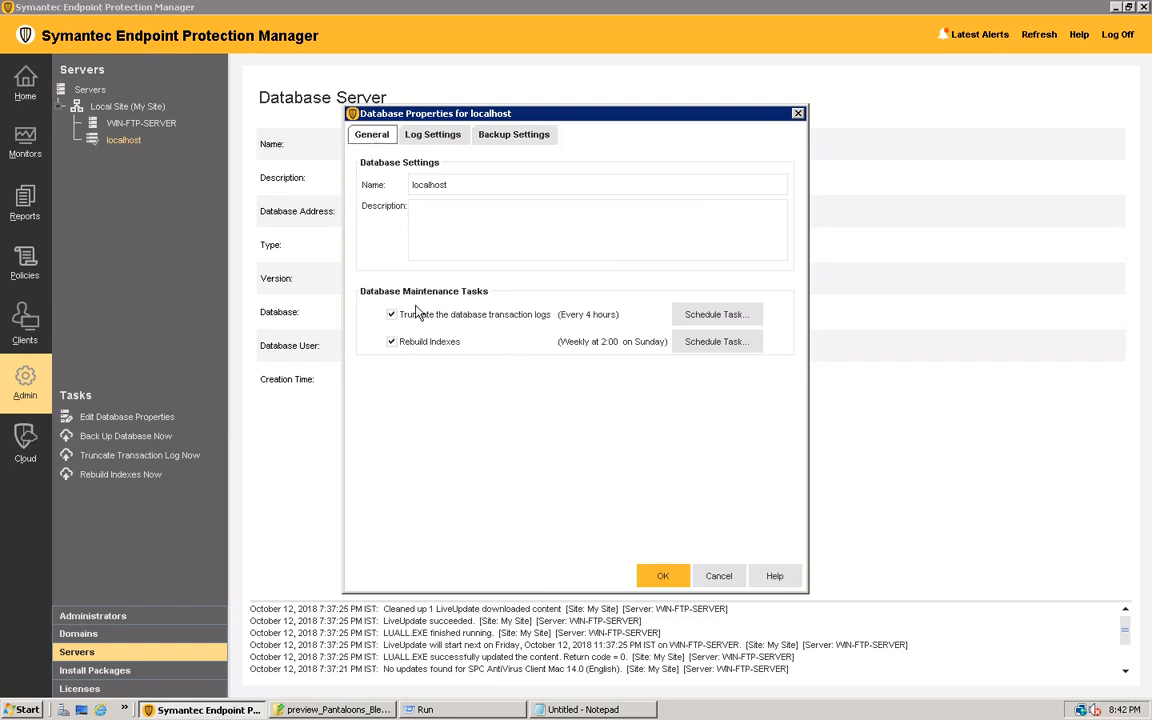
click(718, 316)
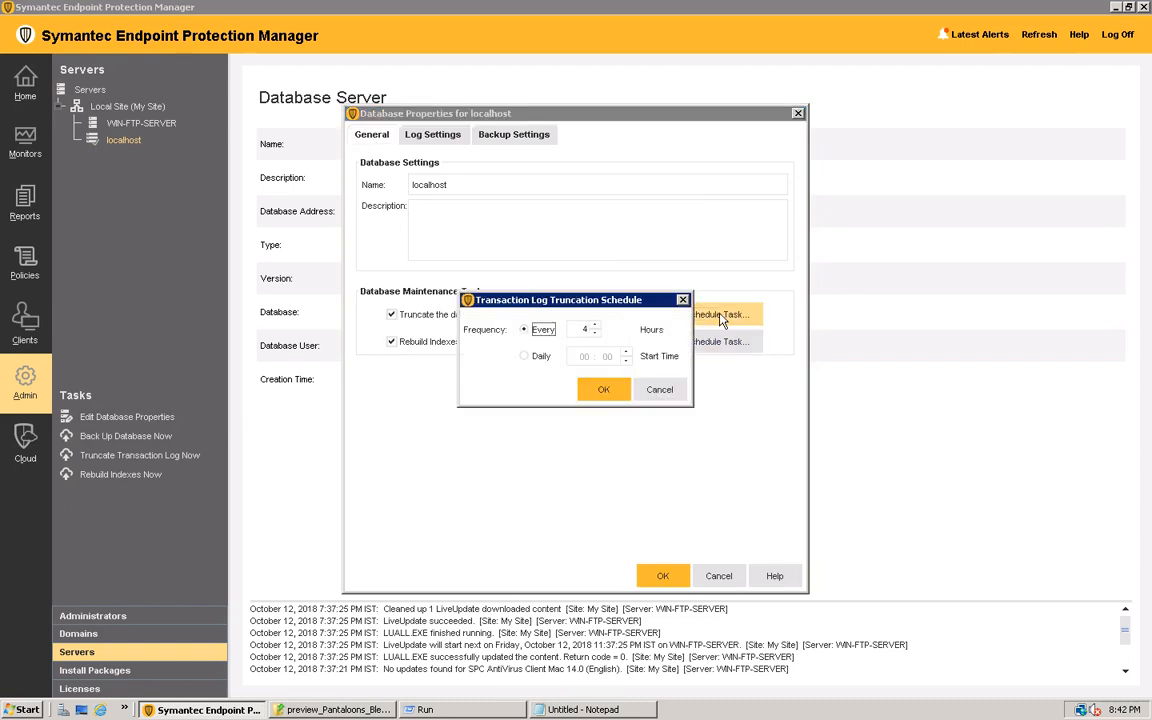
click(658, 391)
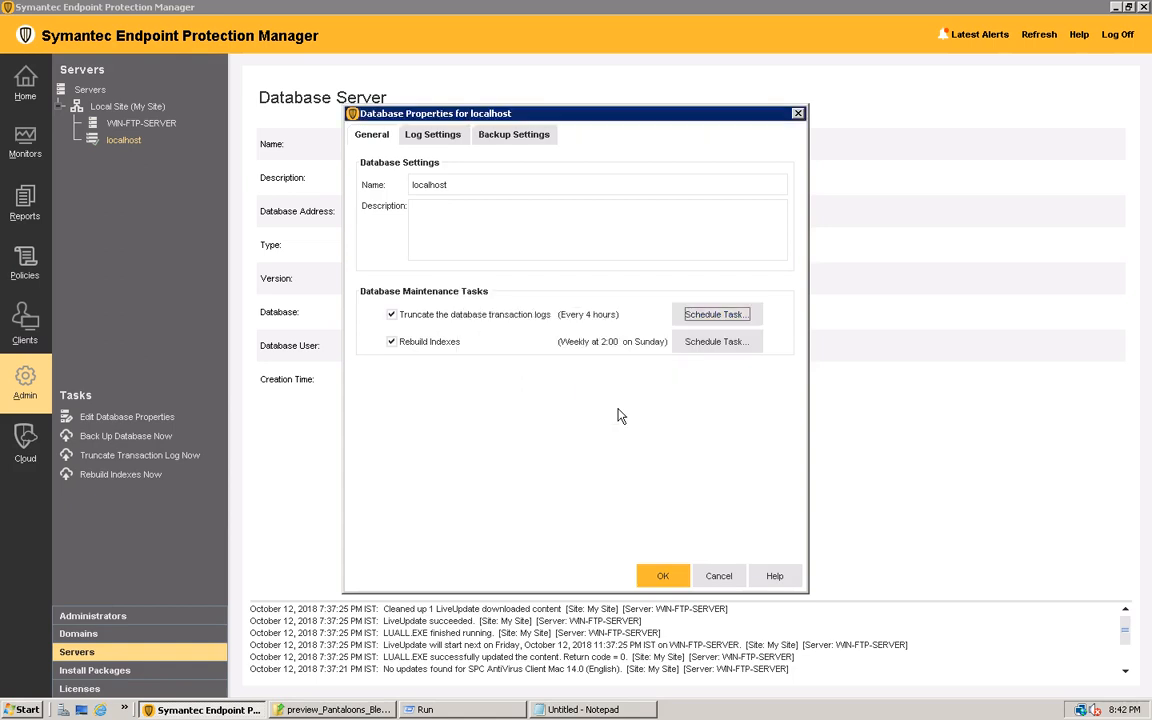
click(405, 134)
click(507, 137)
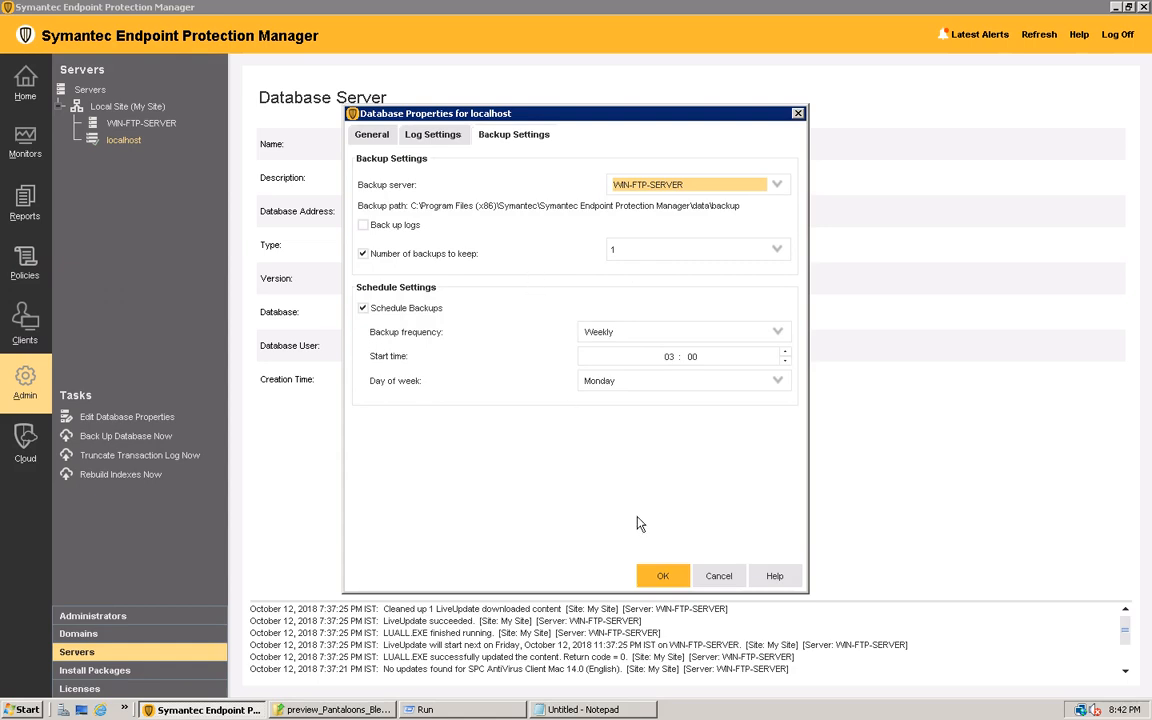
click(716, 580)
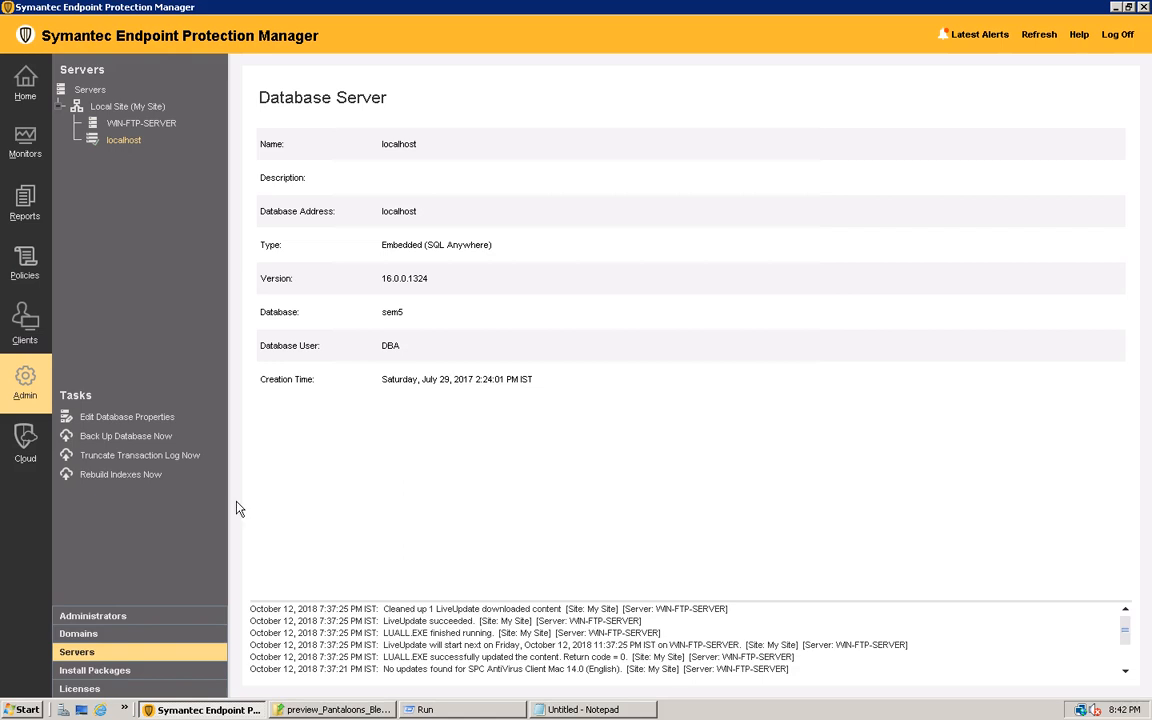
Run an immediate backup of the localhost database and highlight its entry in the server log
click(128, 438)
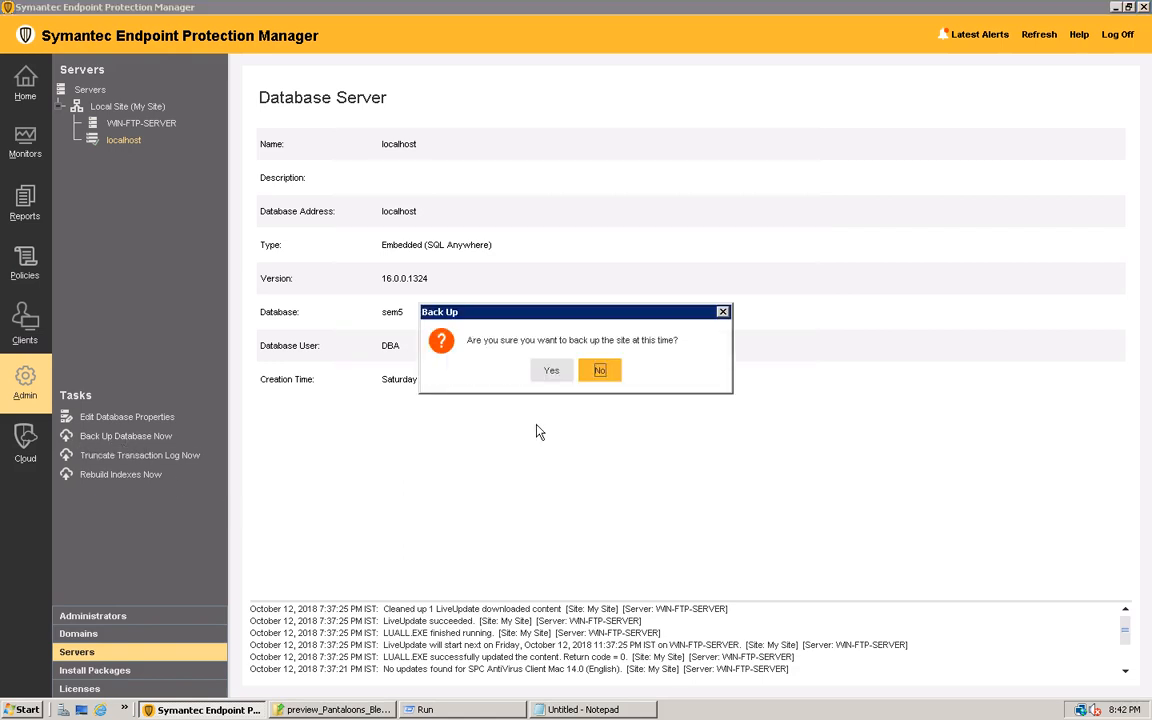
click(552, 372)
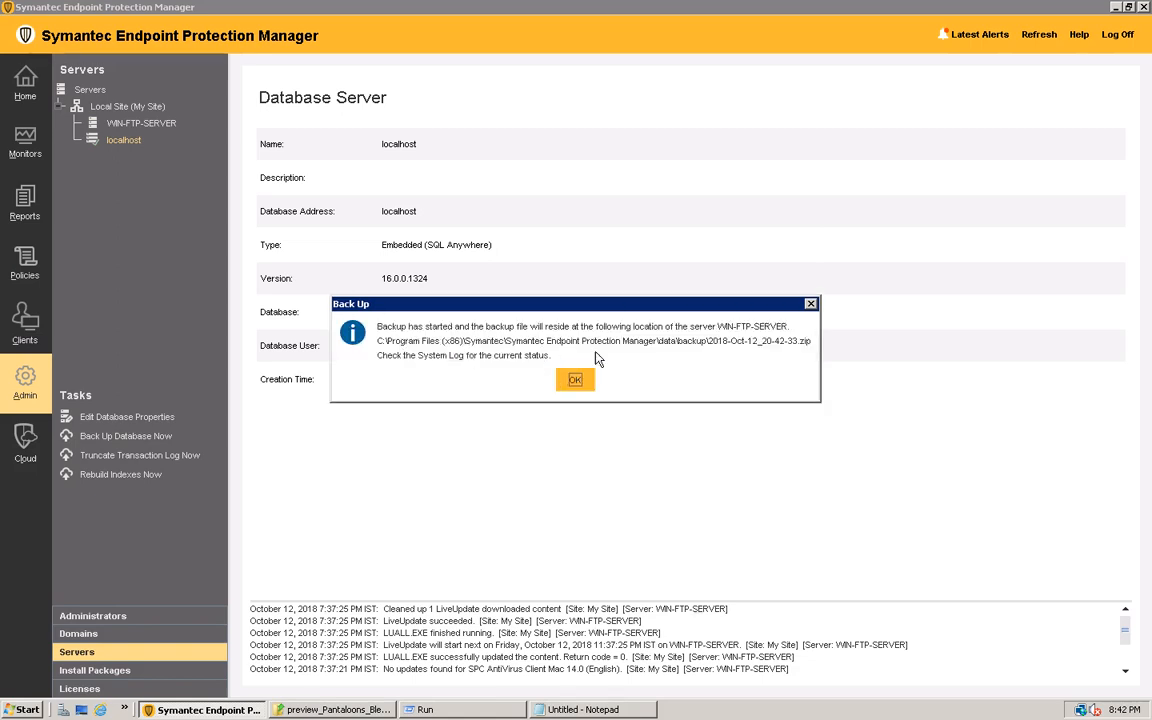
click(576, 381)
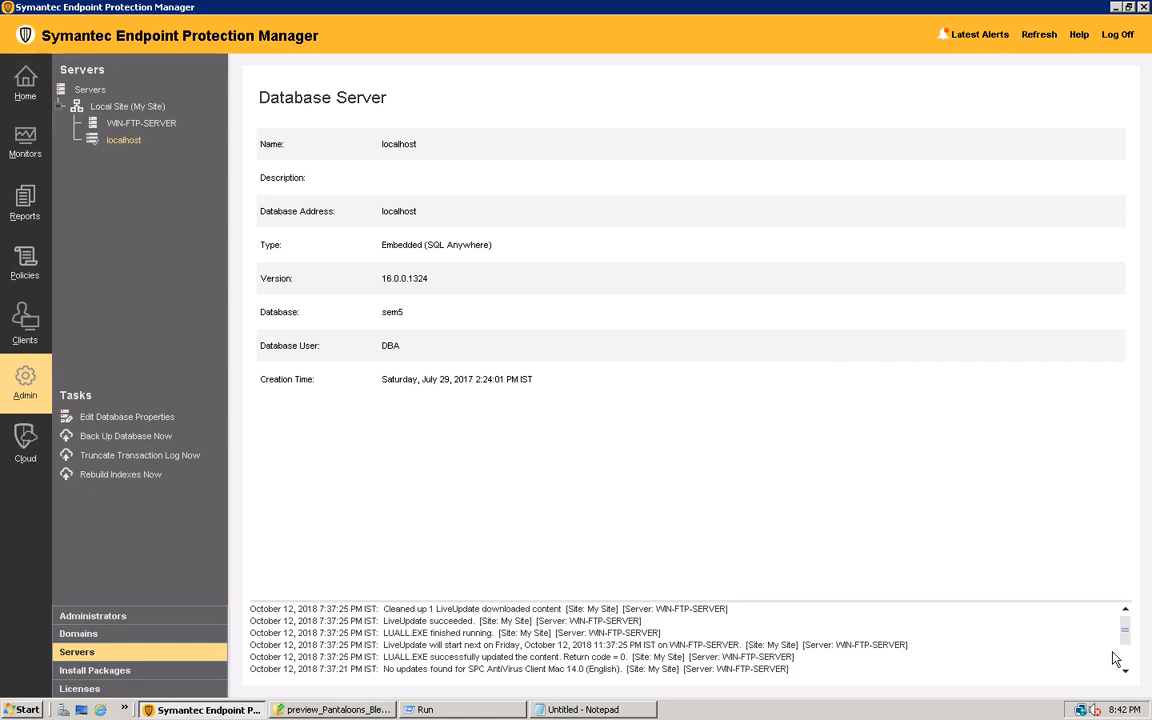
drag(1127, 637, 1126, 676)
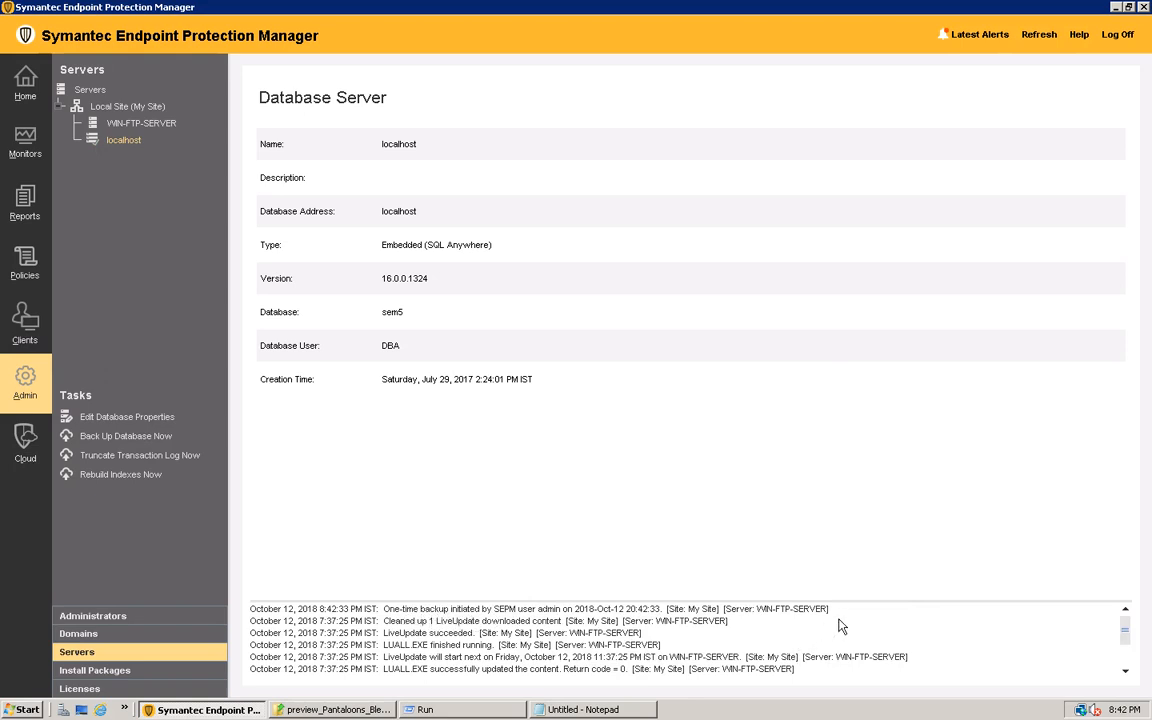
drag(833, 618, 251, 612)
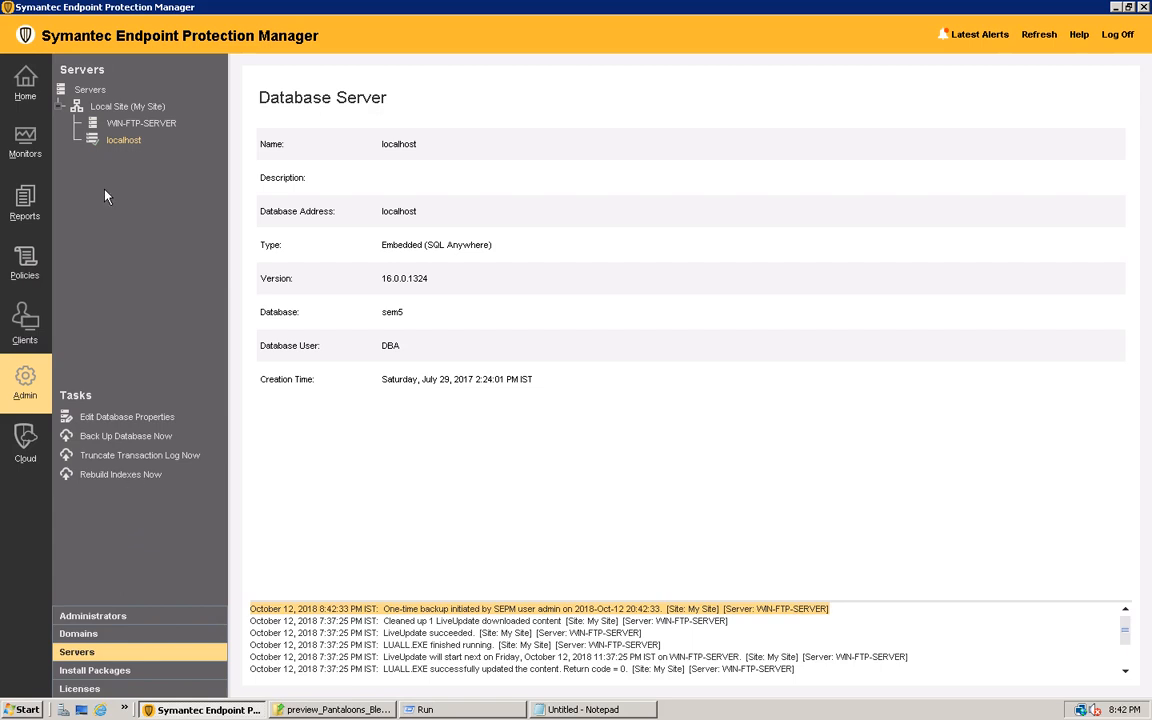
View the task options and general database properties for localhost, leaving the settings as they are
right_click(123, 144)
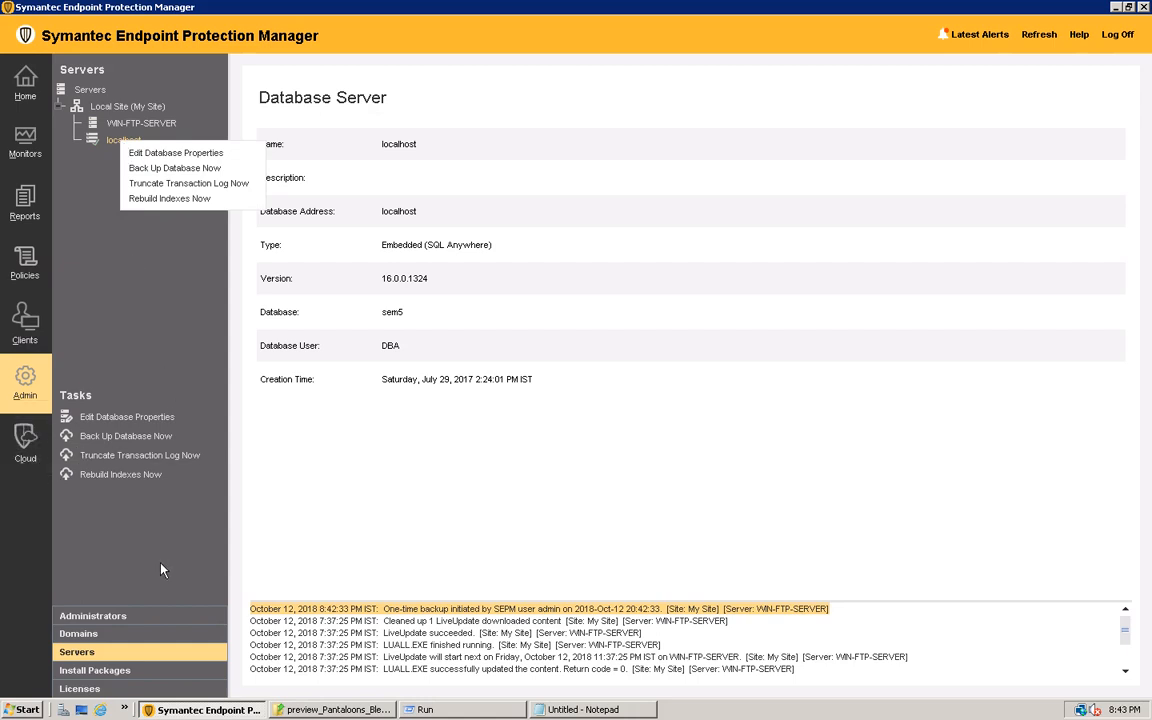
click(104, 416)
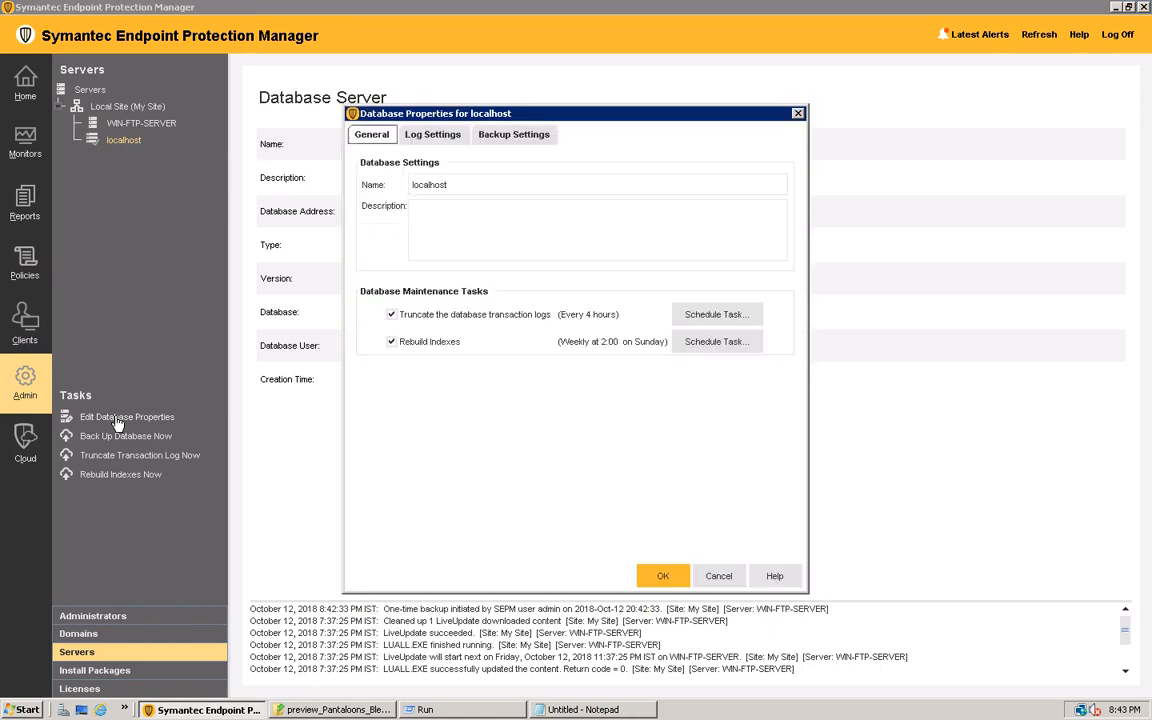
click(719, 575)
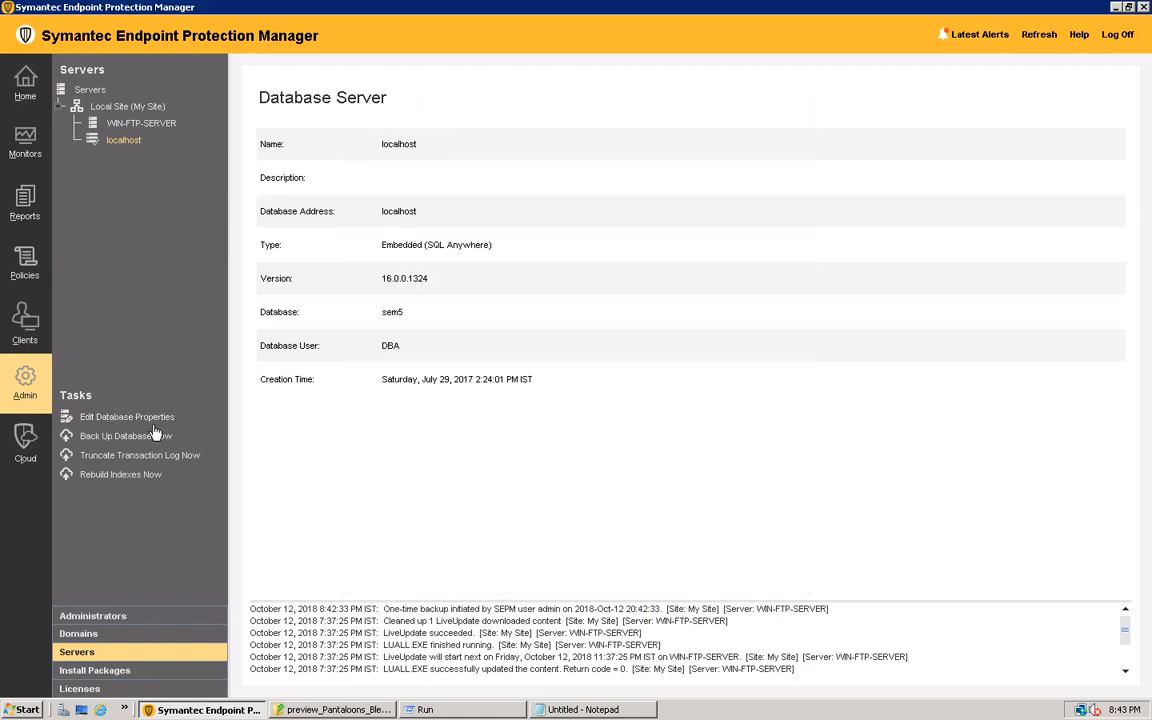
Examine the client install packages list and the group assignments of the 14.0.2415.0200 Linux DPKG and 14.0.3929.1200 Windows 64bit packages
click(93, 672)
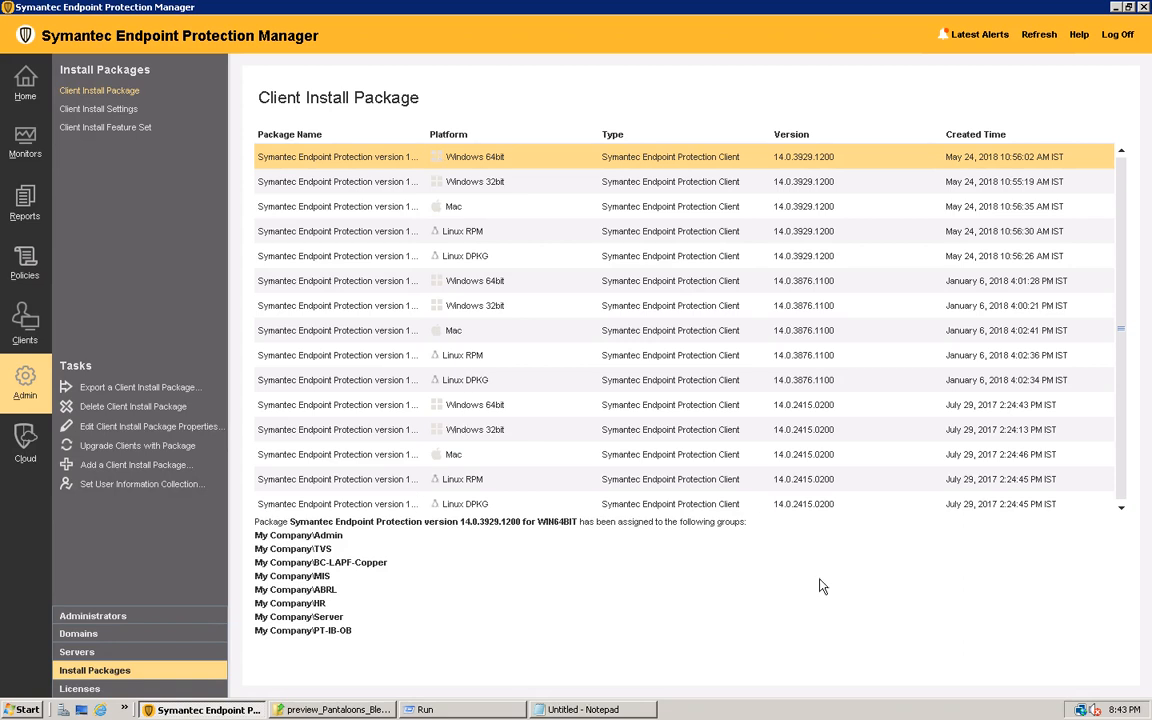
click(810, 508)
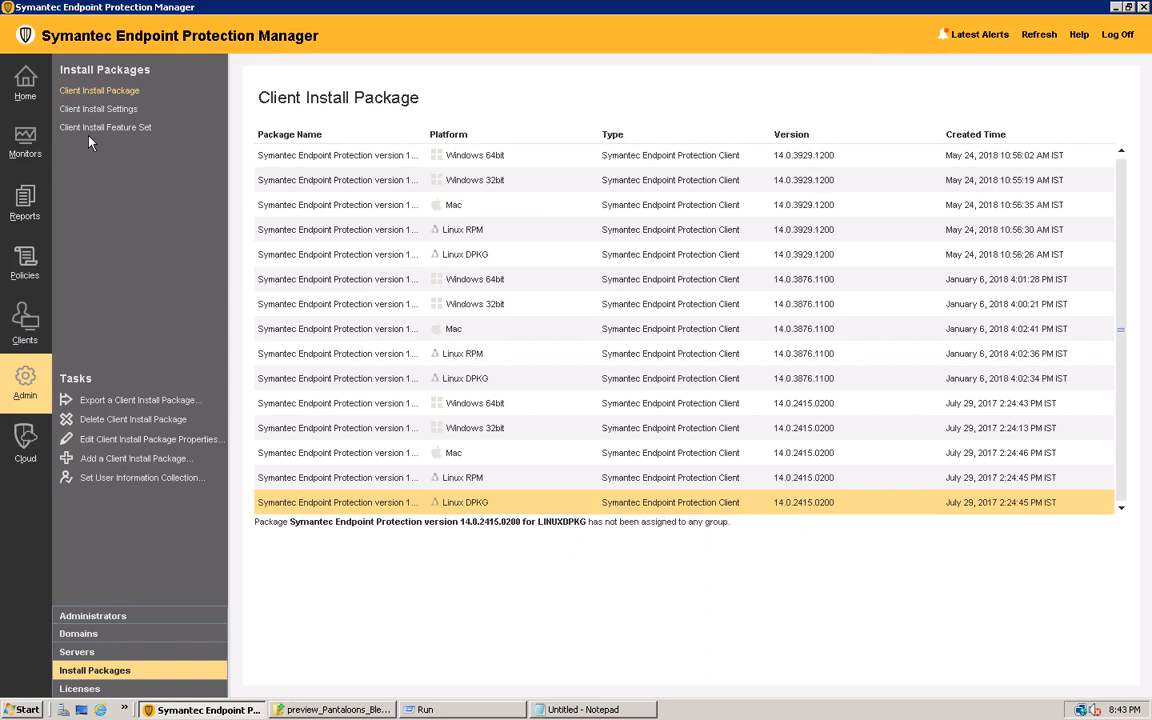
click(104, 92)
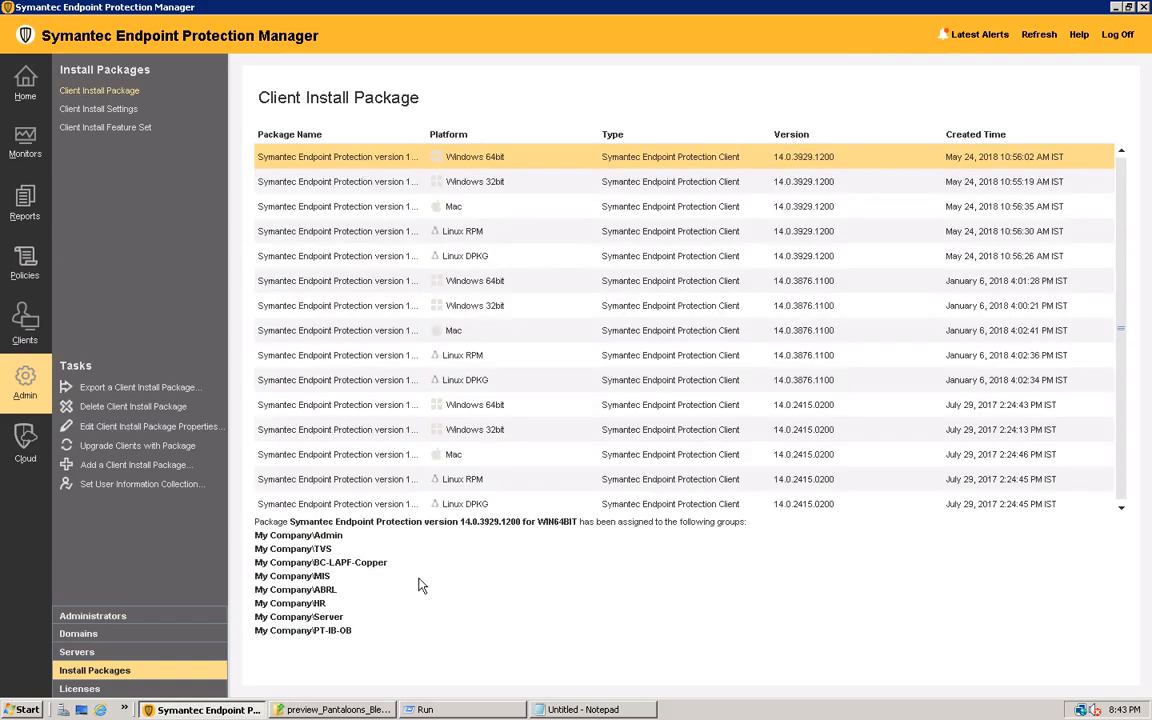
Open the New 14.1 client install settings for editing and review their basic and restart settings
click(88, 110)
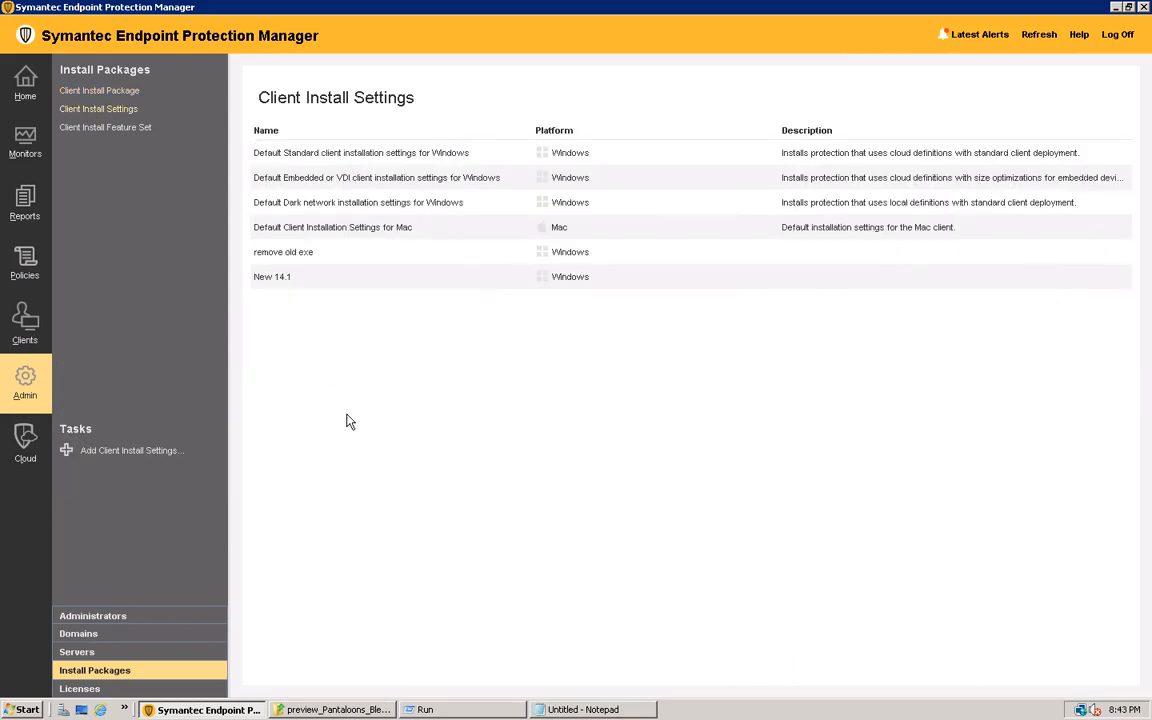
right_click(293, 281)
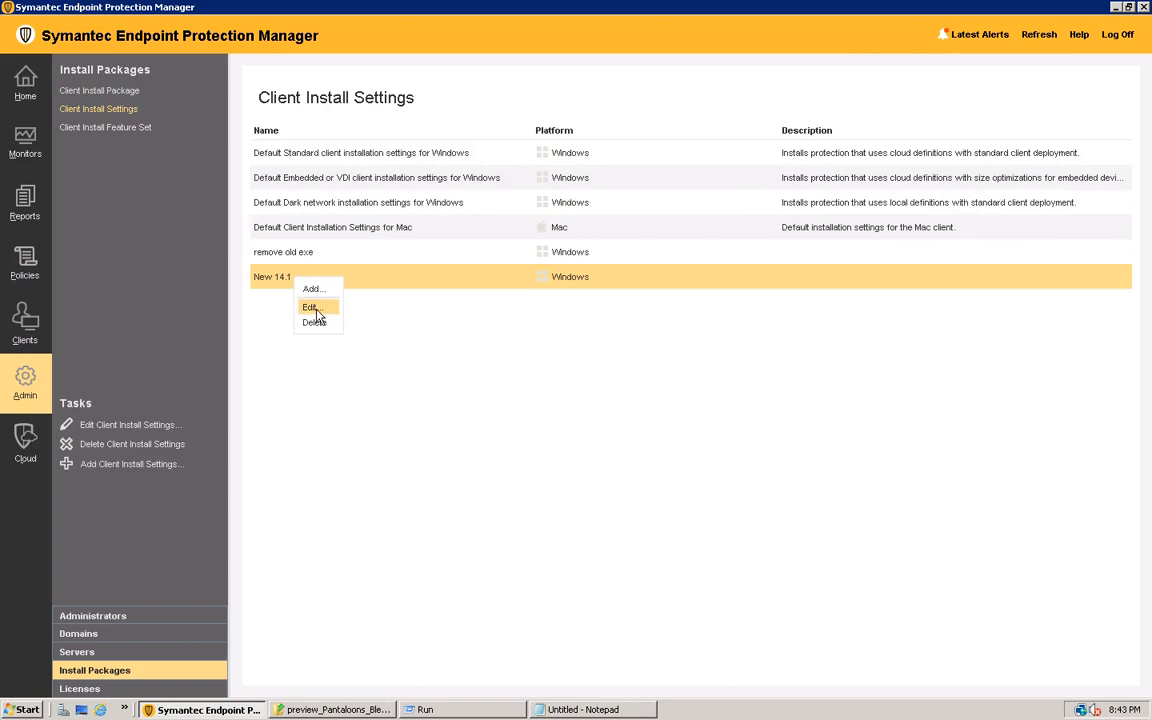
click(315, 309)
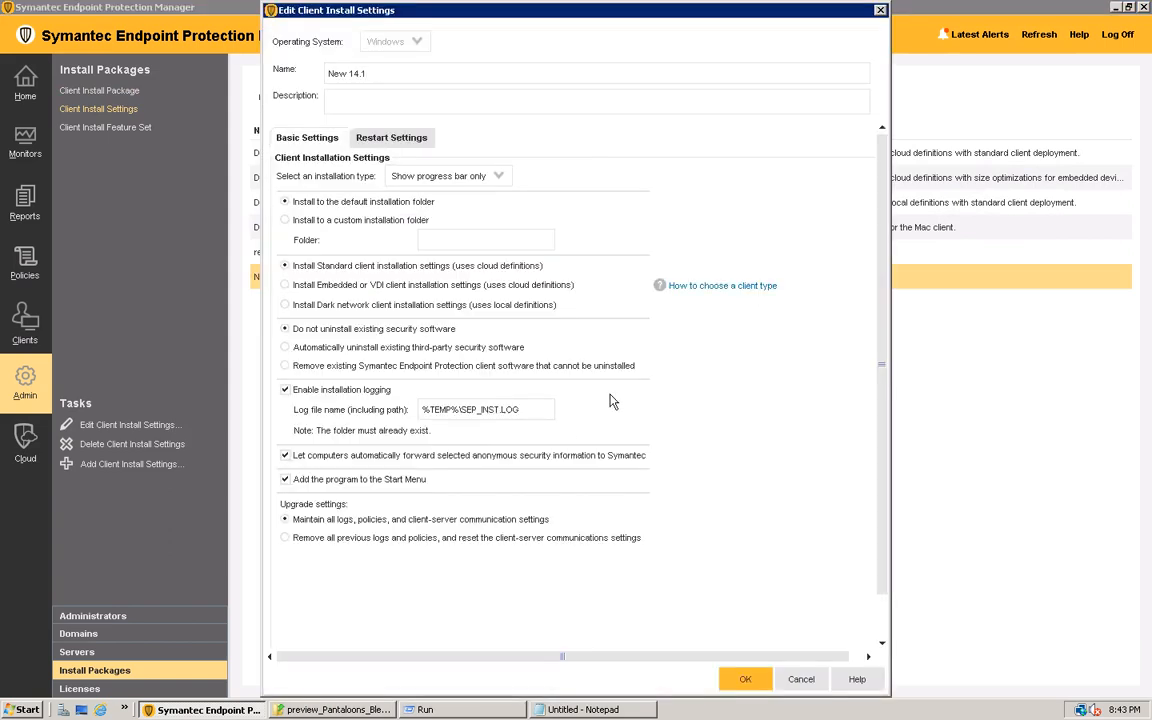
click(388, 139)
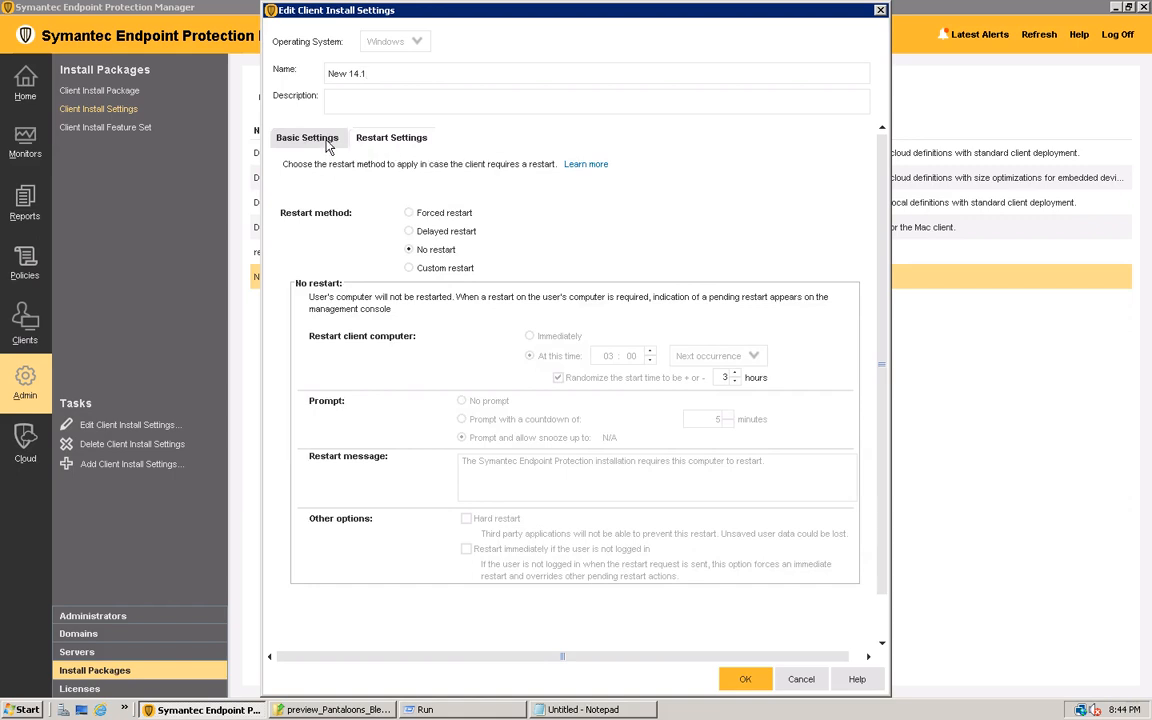
click(302, 136)
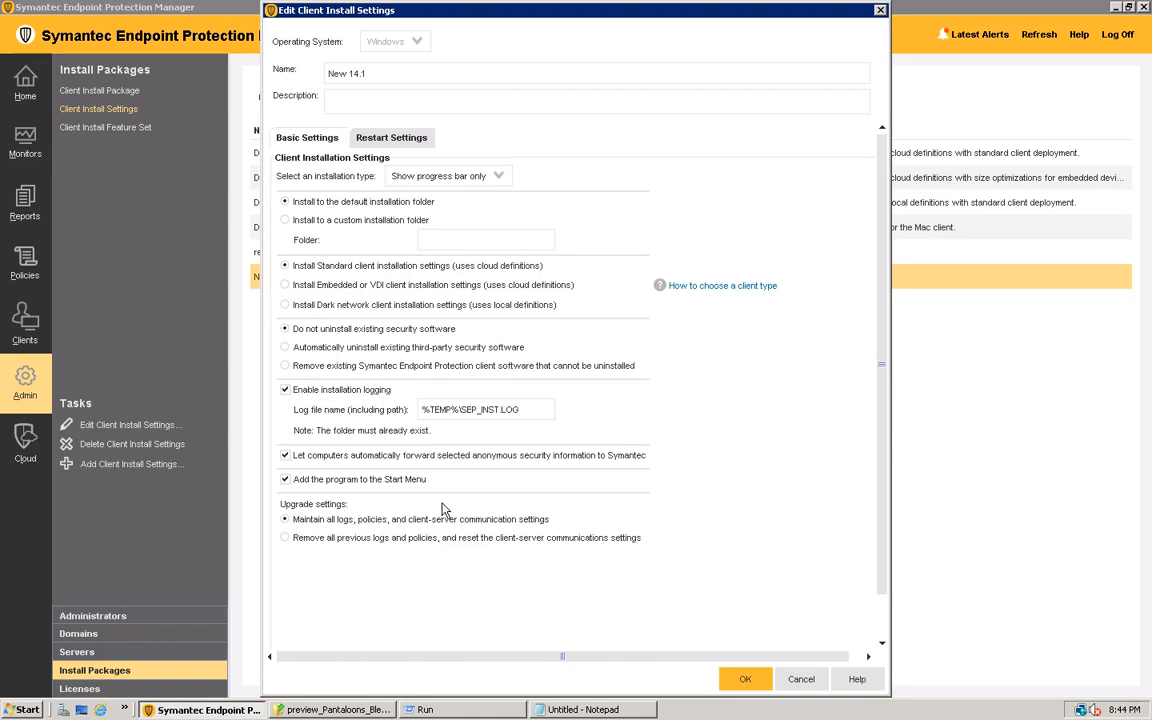
Review the restart settings of New 14.1 with the Forced restart method, and close them without saving
click(391, 139)
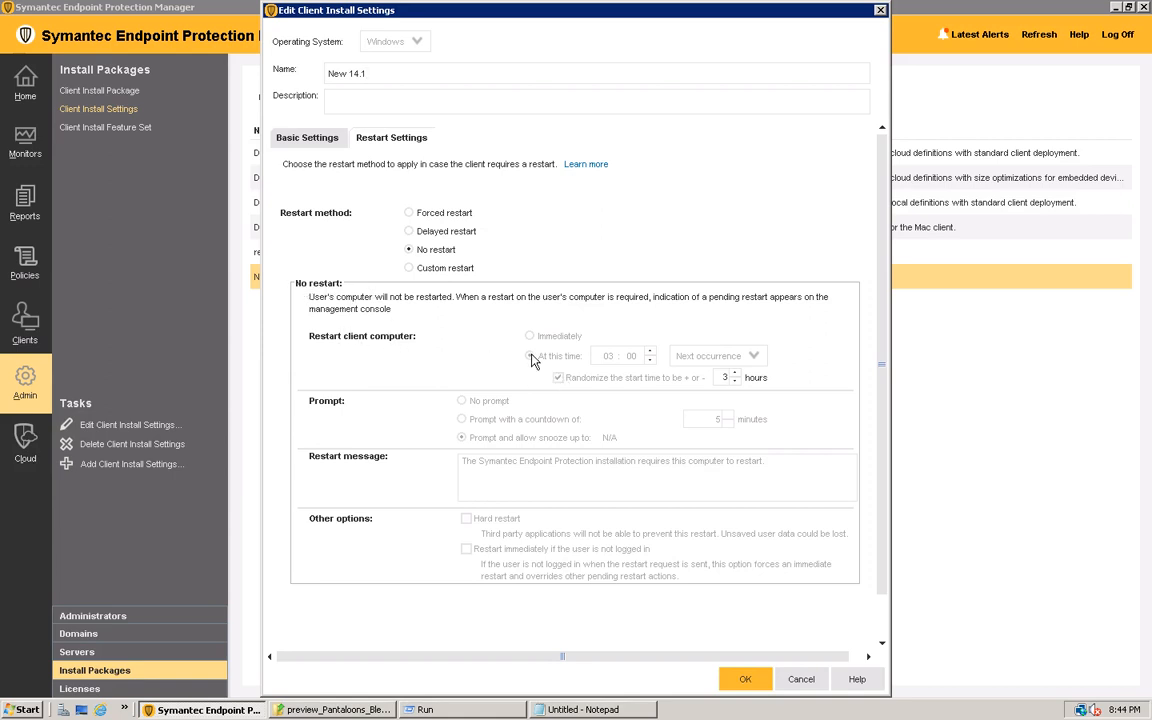
click(409, 213)
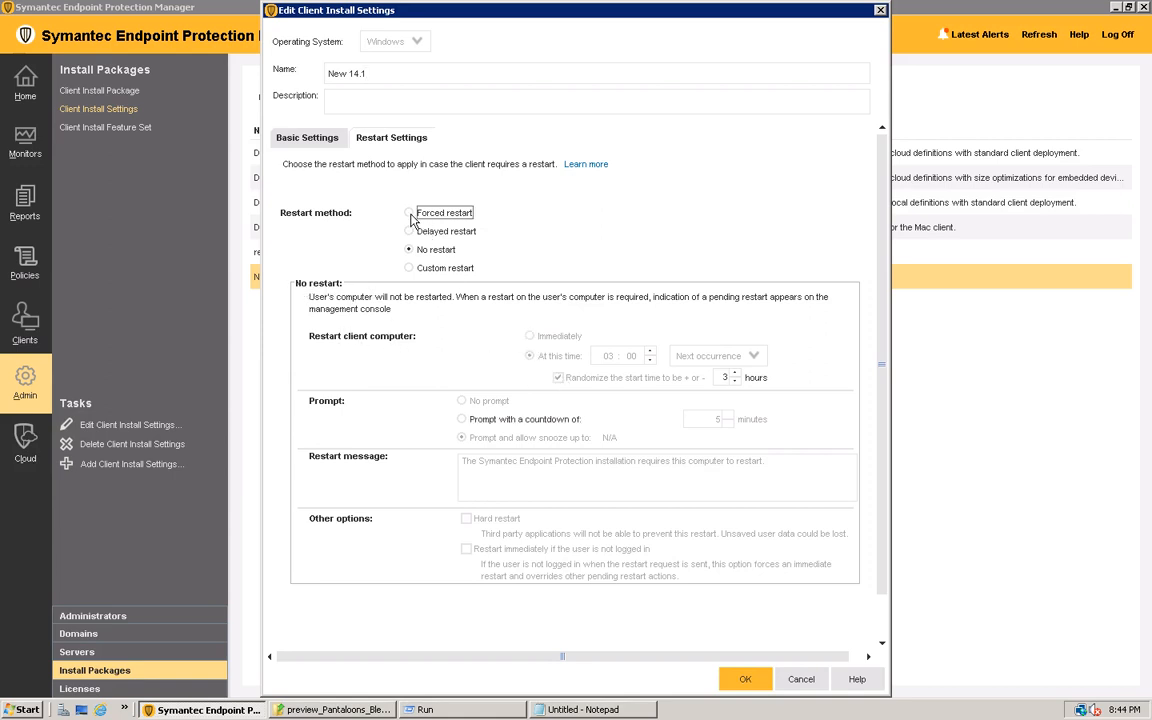
click(557, 377)
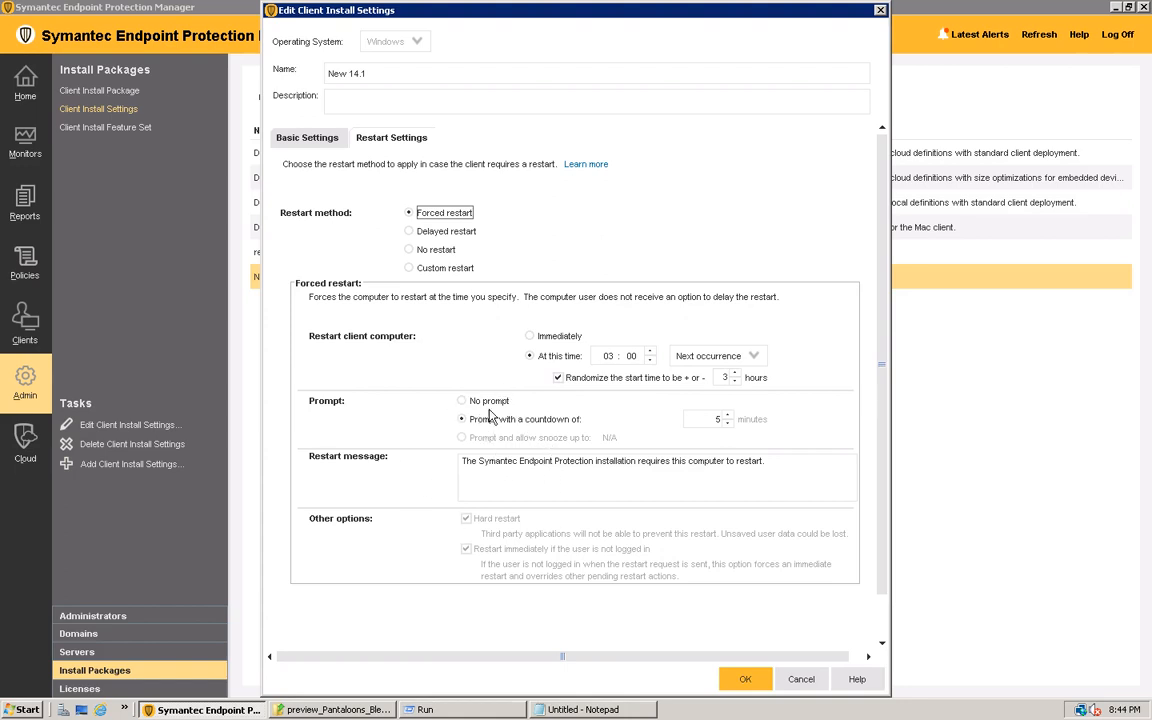
click(803, 679)
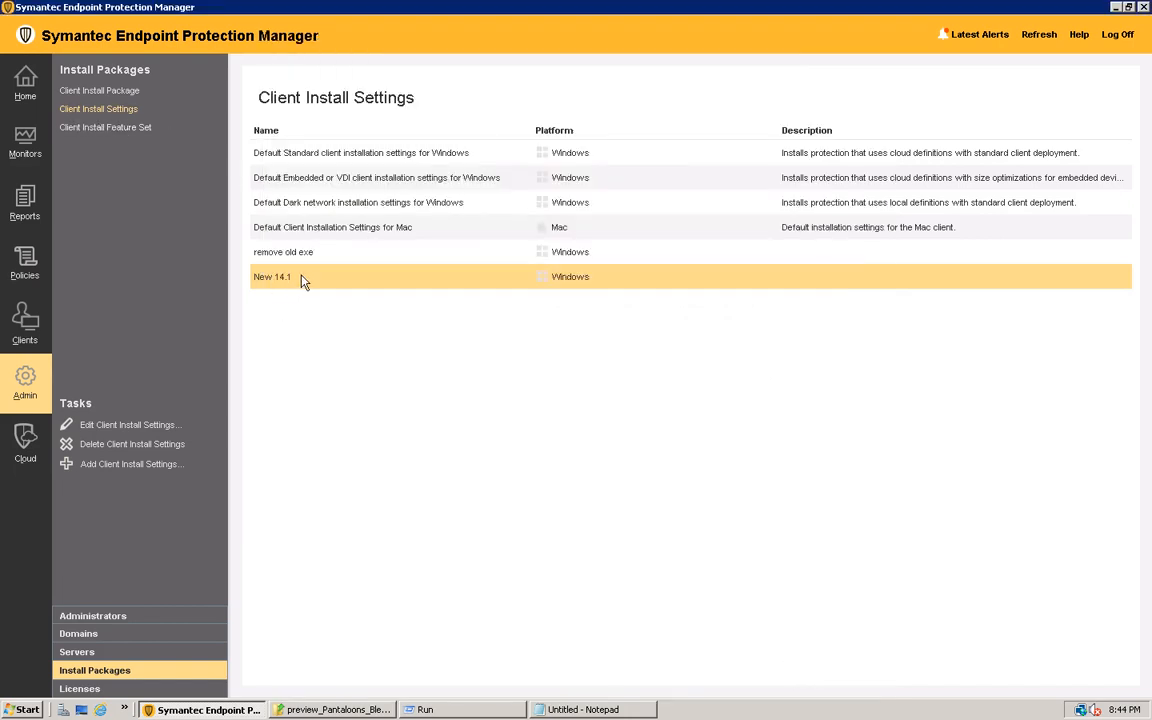
Look through the client install feature sets for full and basic protection, and return to the client install packages
click(110, 128)
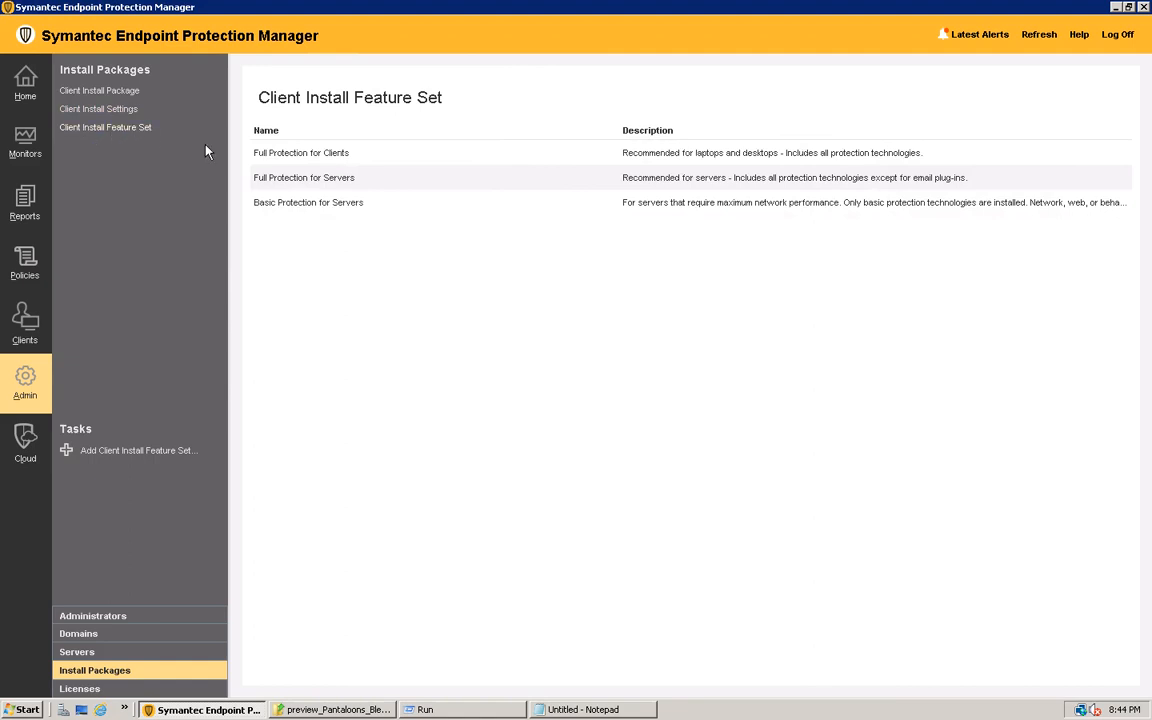
click(325, 156)
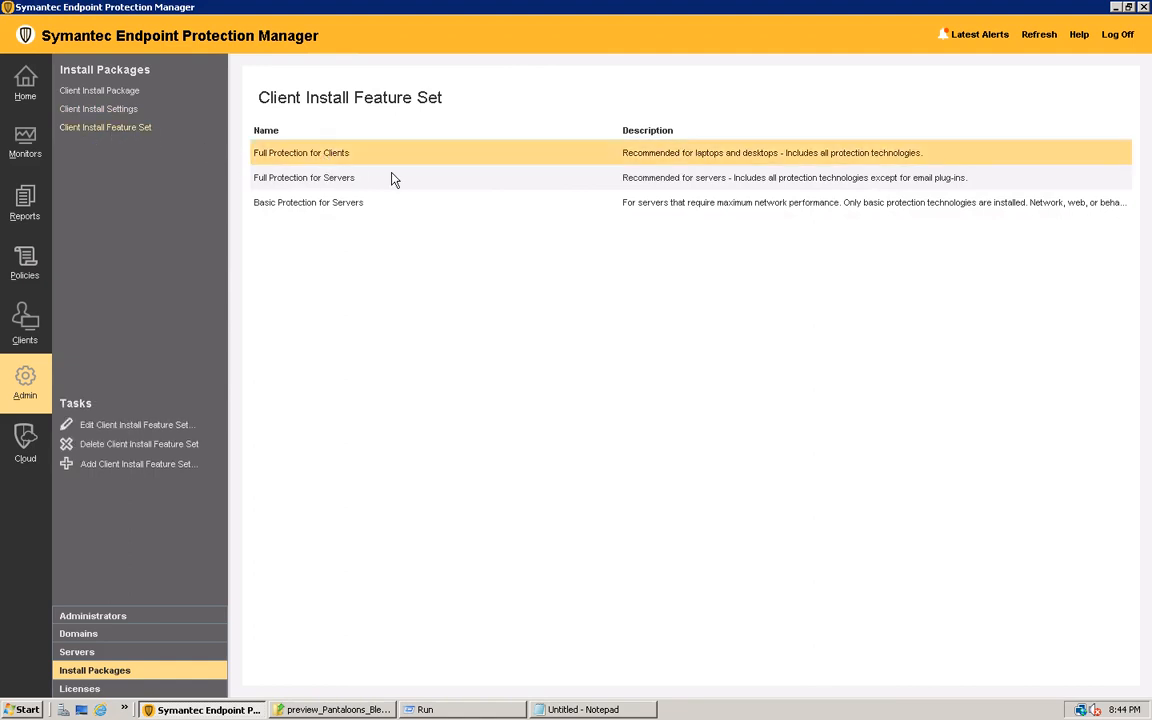
click(306, 183)
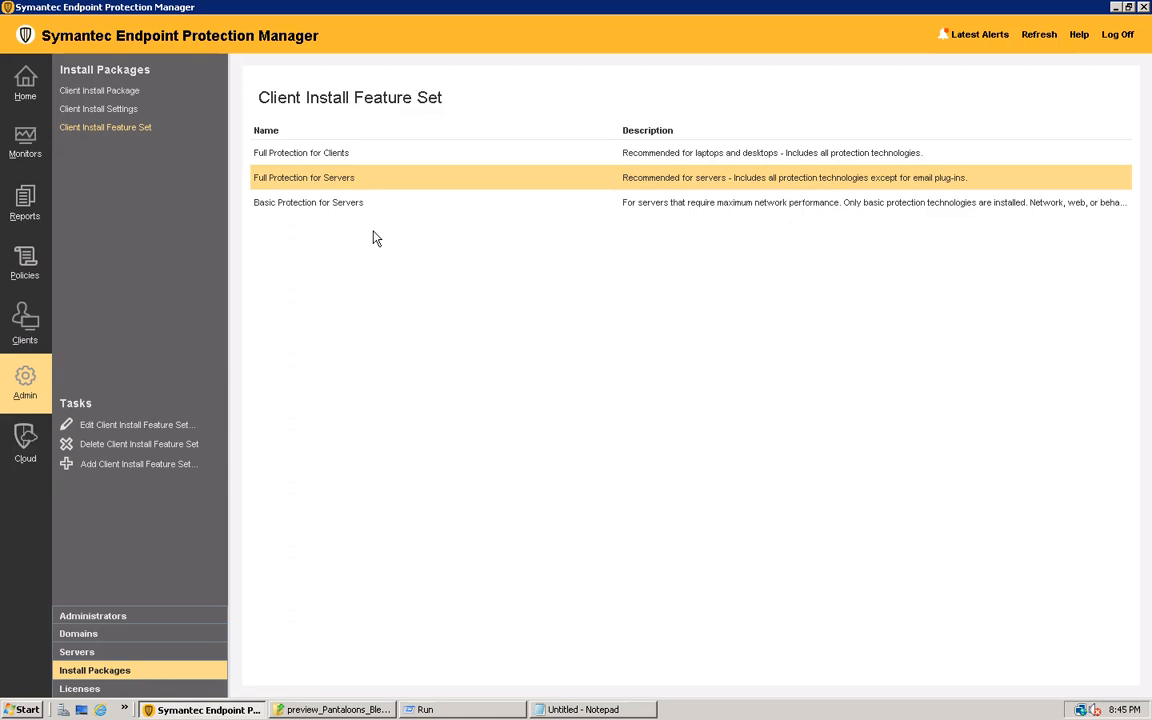
click(321, 210)
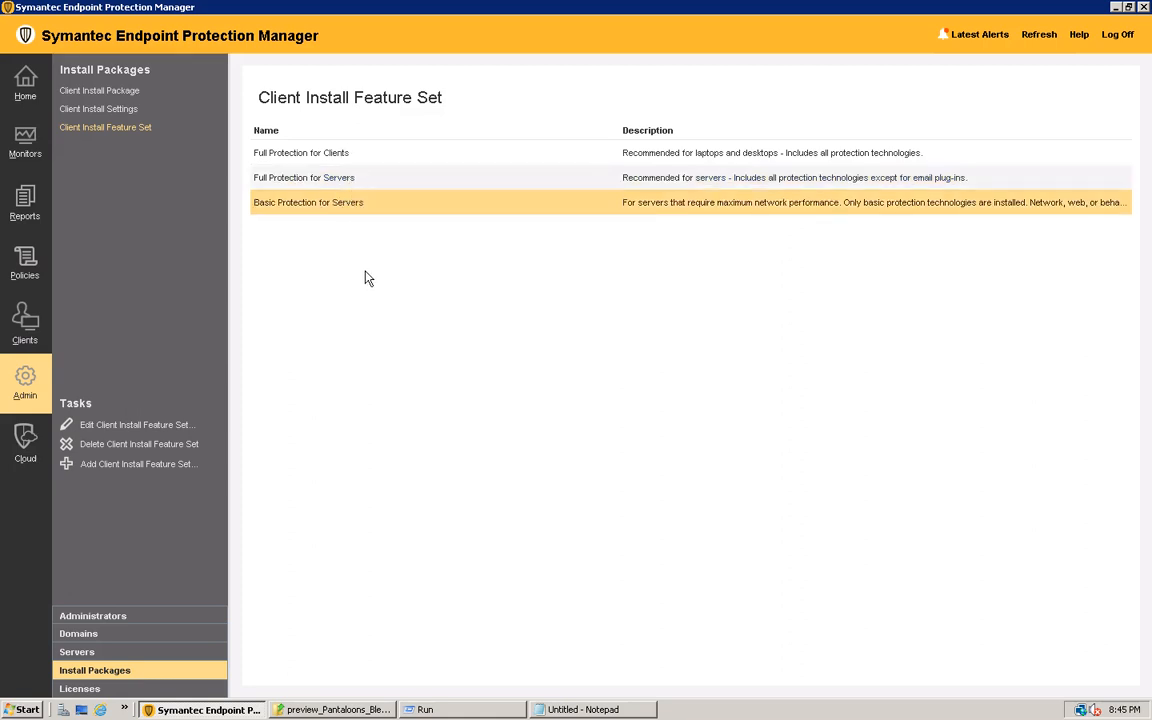
click(109, 97)
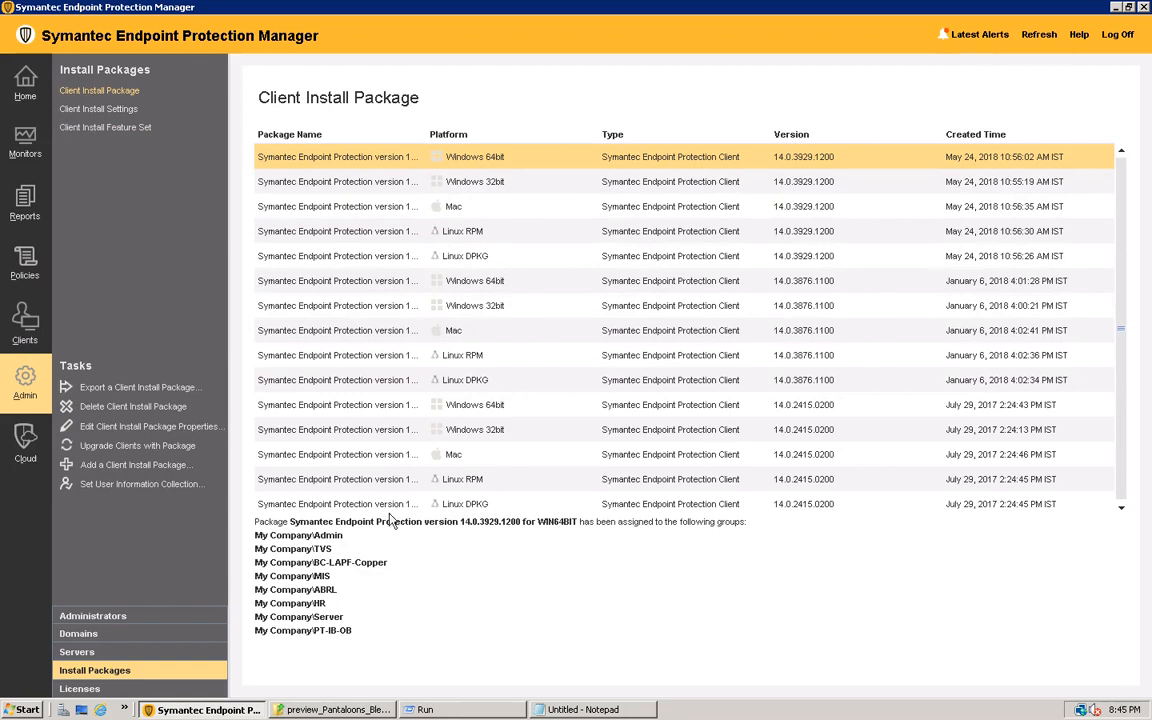
click(118, 446)
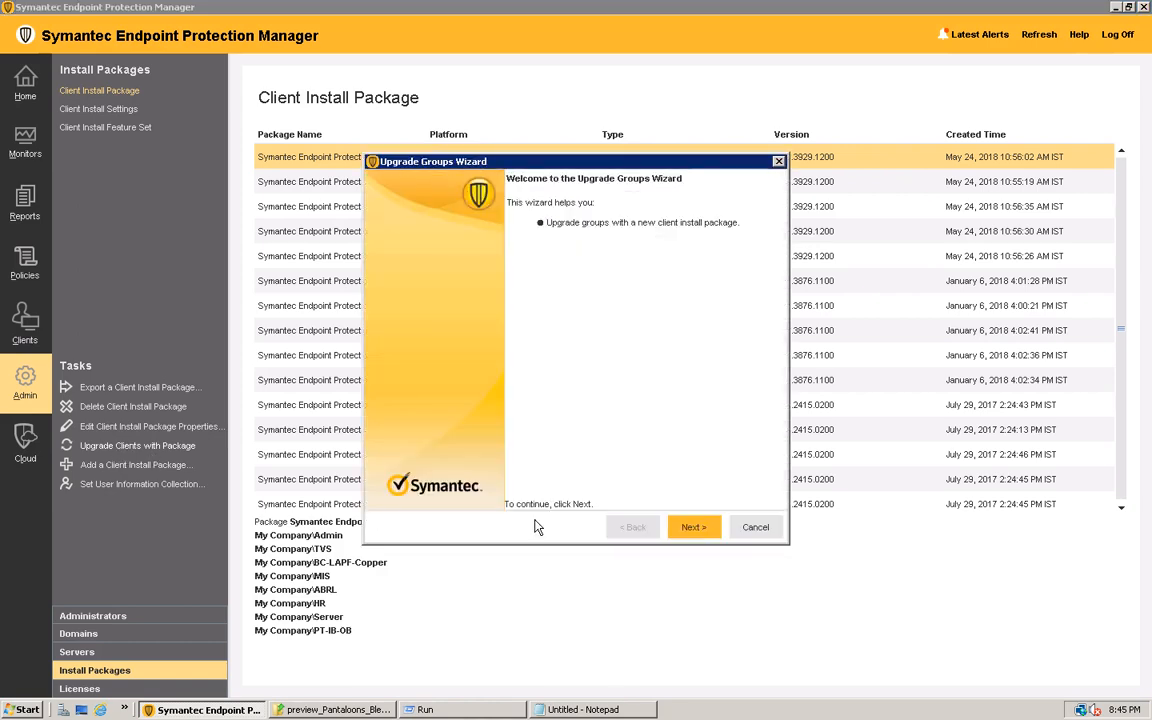
click(755, 528)
click(550, 372)
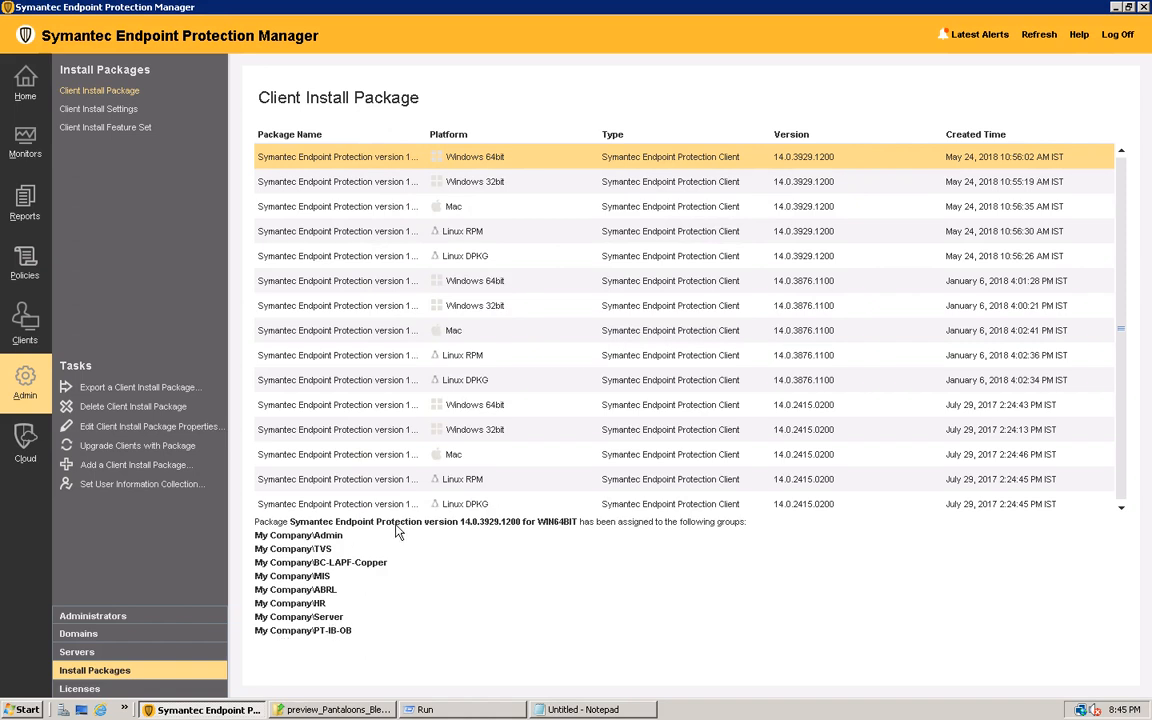
Examine the group assignments of the 14.0.2415.0200 Windows 32bit and 14.0.3929.1200 Windows 64bit packages
click(338, 430)
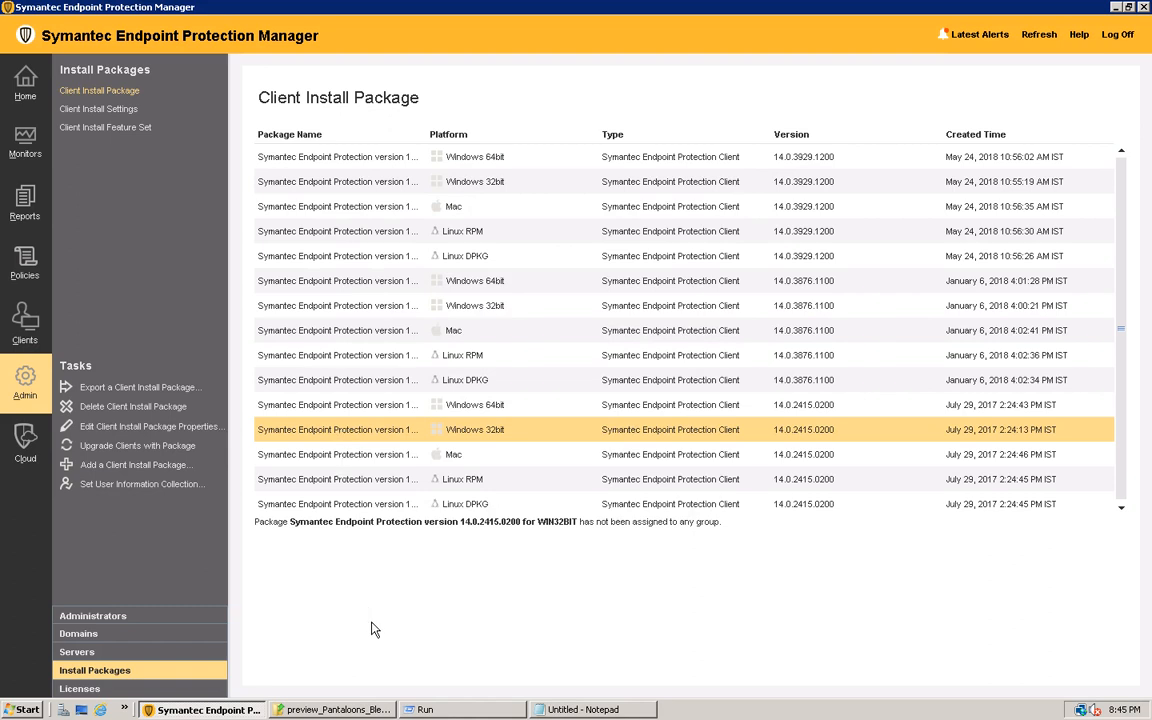
click(358, 160)
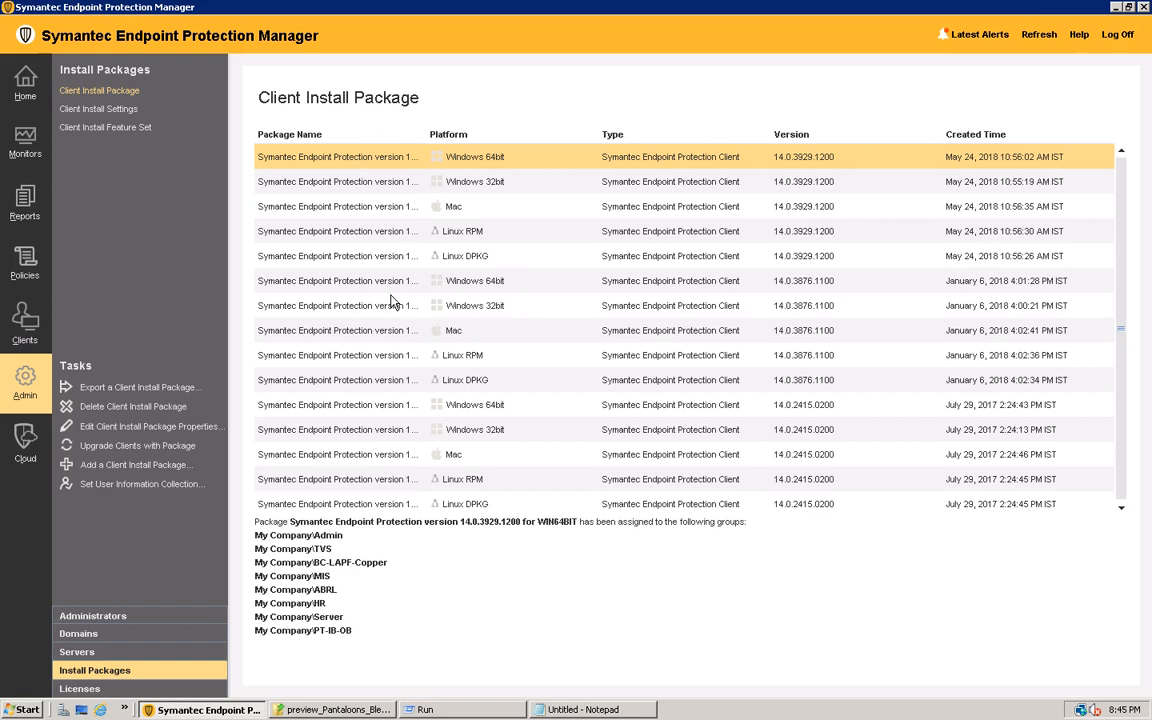
click(480, 630)
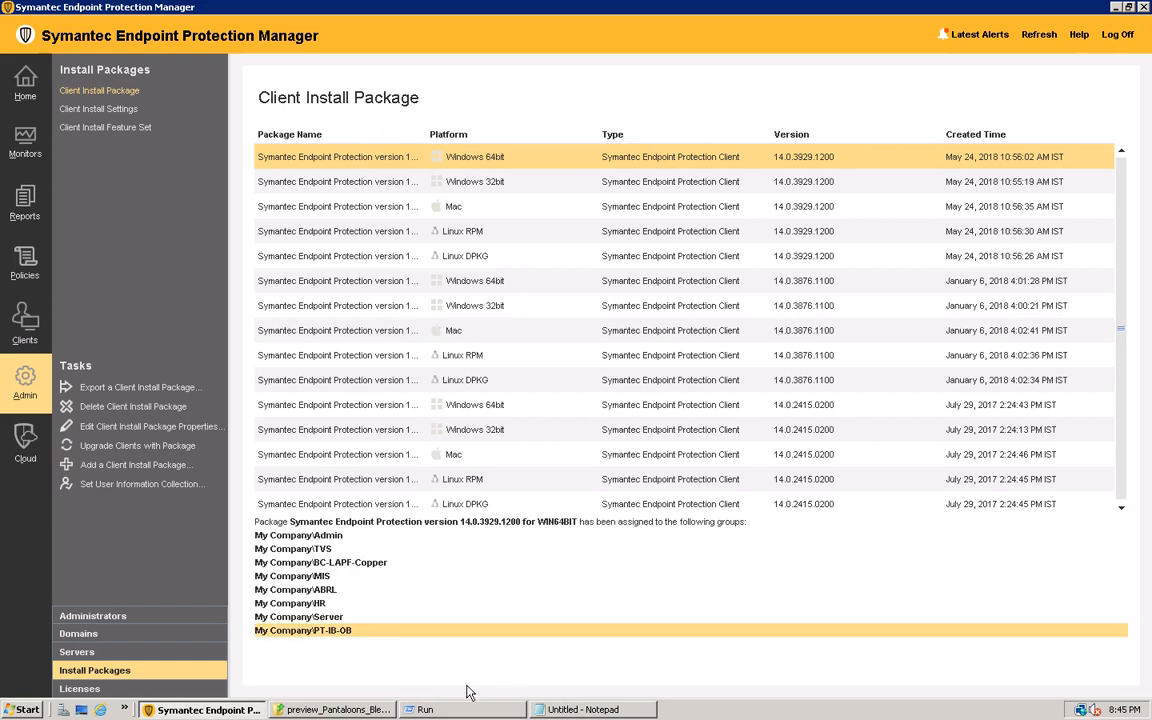
click(302, 615)
click(299, 603)
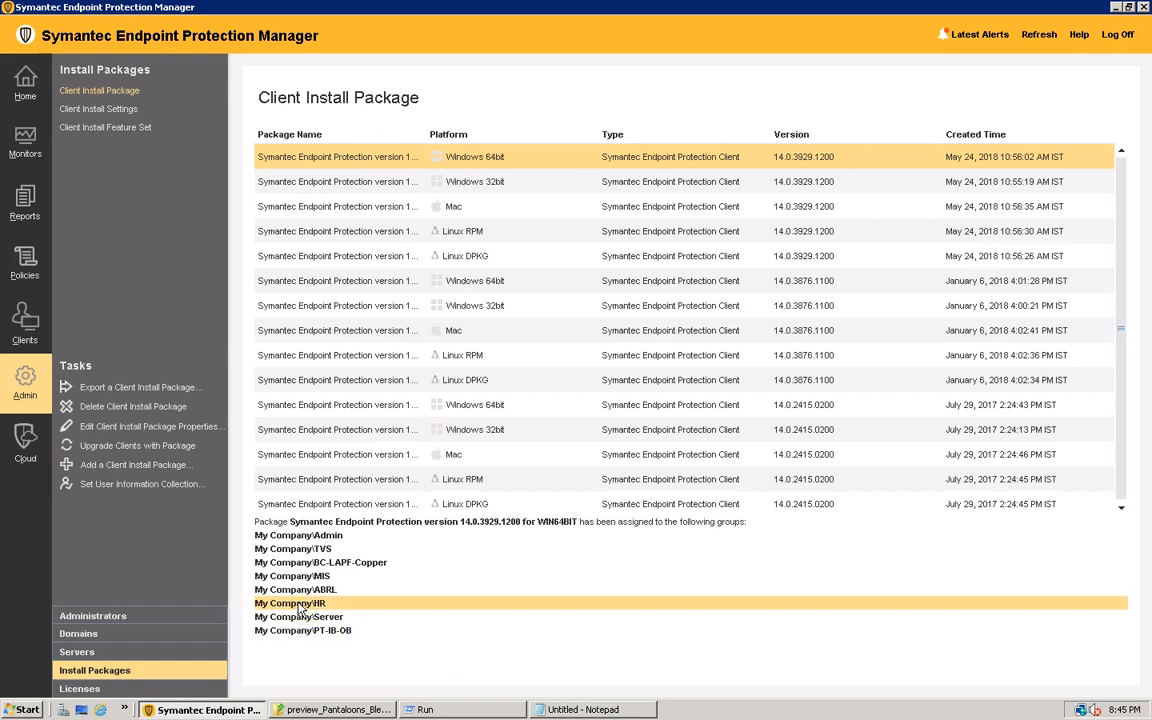
click(300, 589)
click(290, 577)
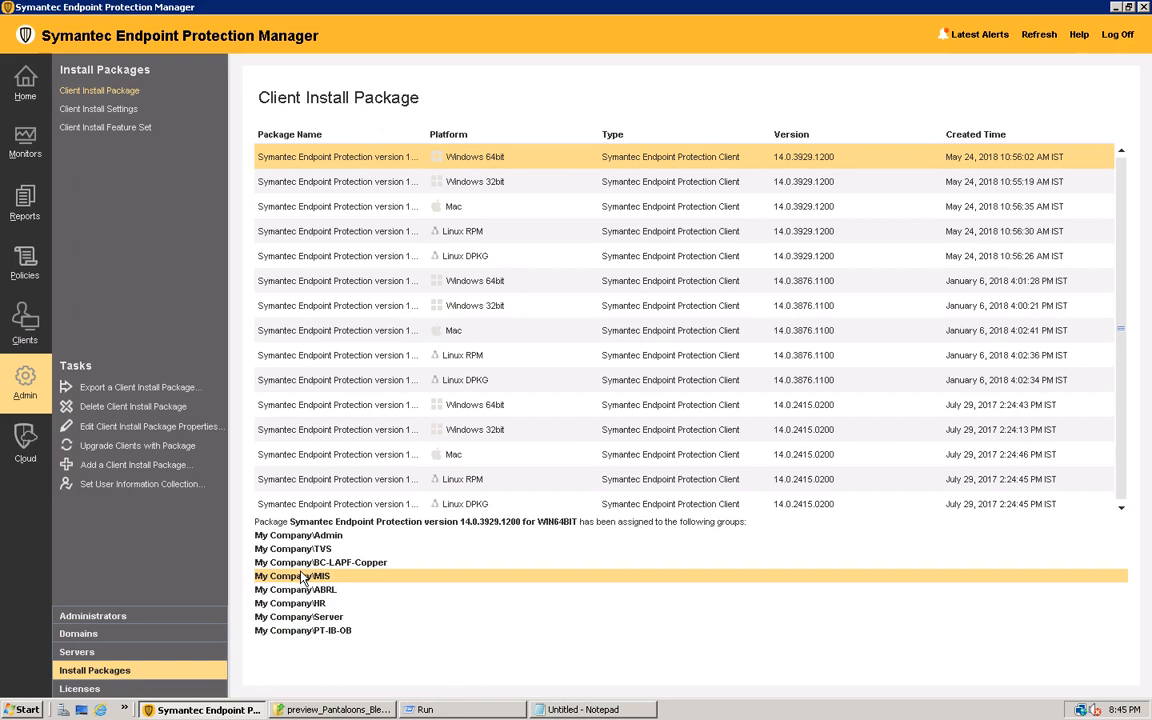
Look through the packages offered for selection in the Upgrade Groups Wizard, and exit it without upgrading any group
click(124, 446)
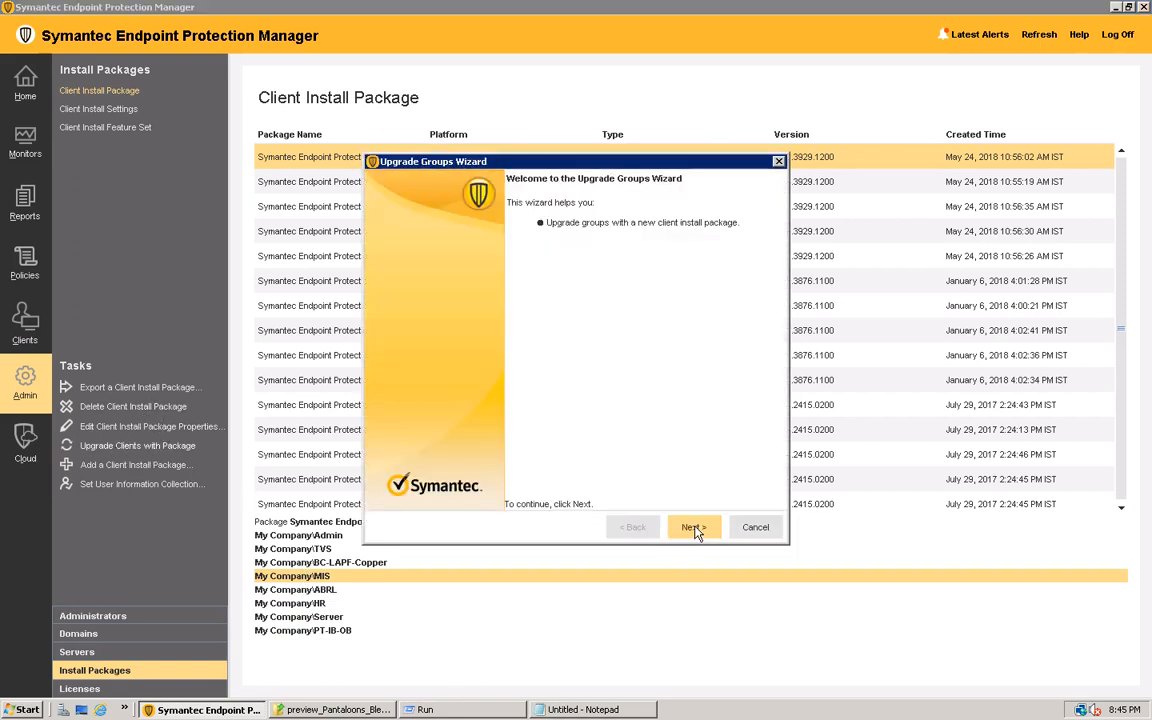
click(694, 528)
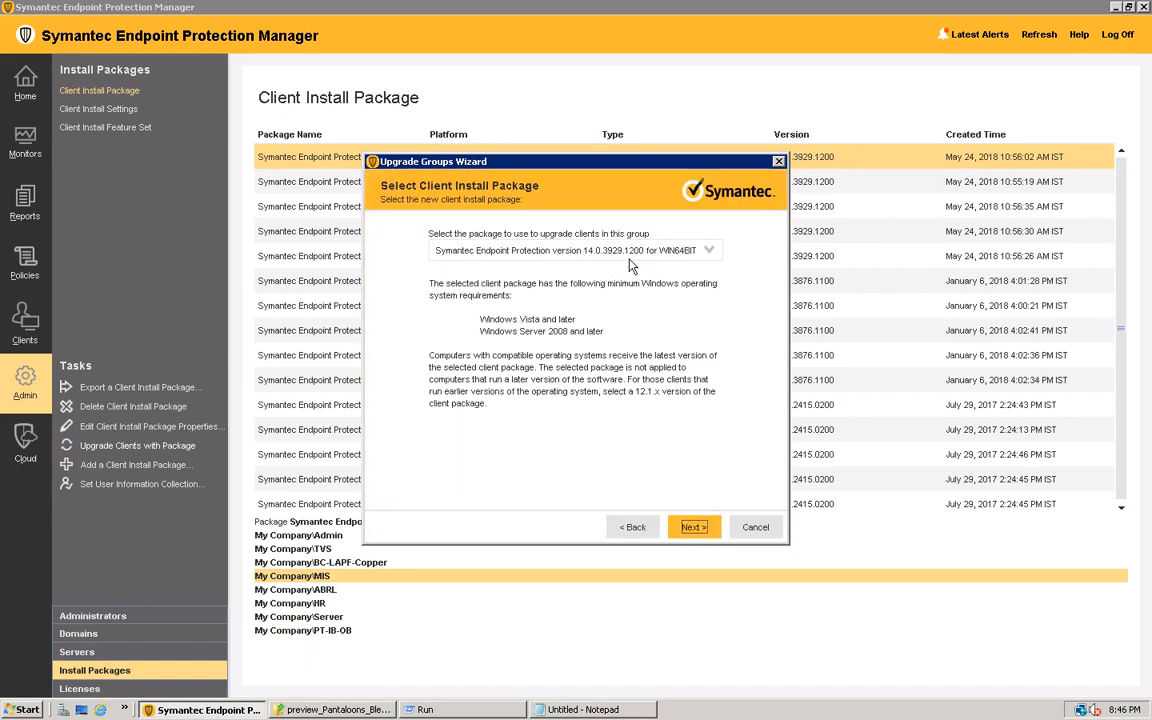
click(755, 528)
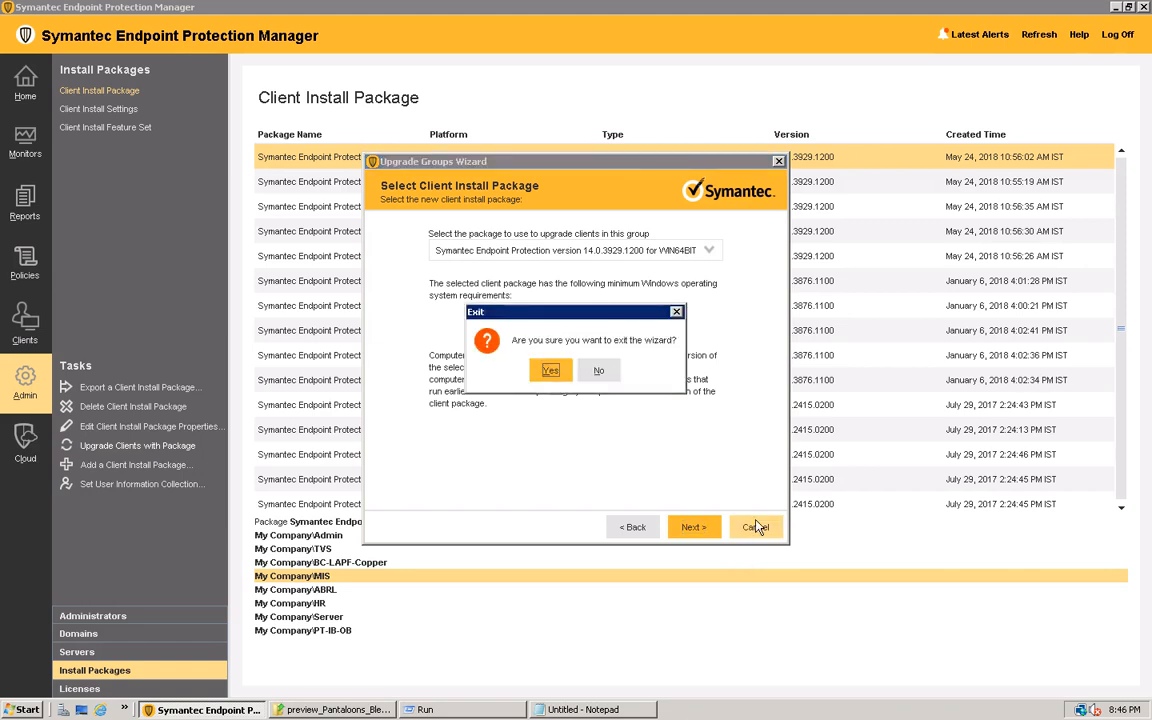
click(599, 371)
click(709, 251)
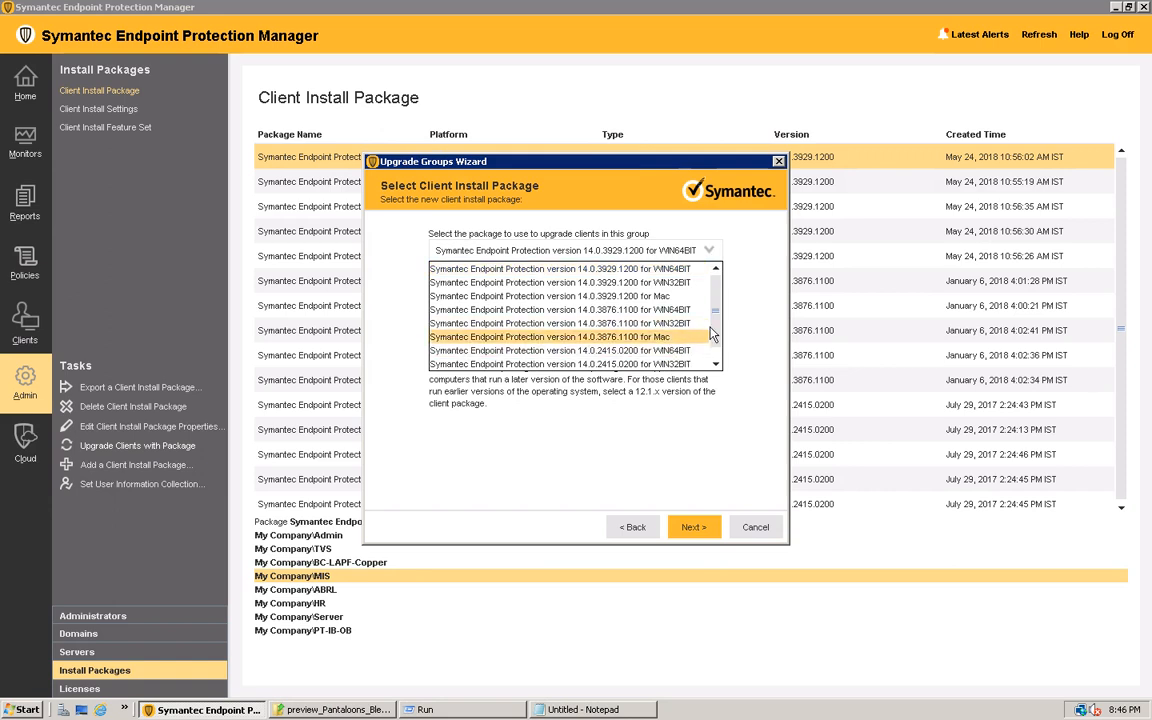
drag(717, 318, 722, 284)
click(753, 531)
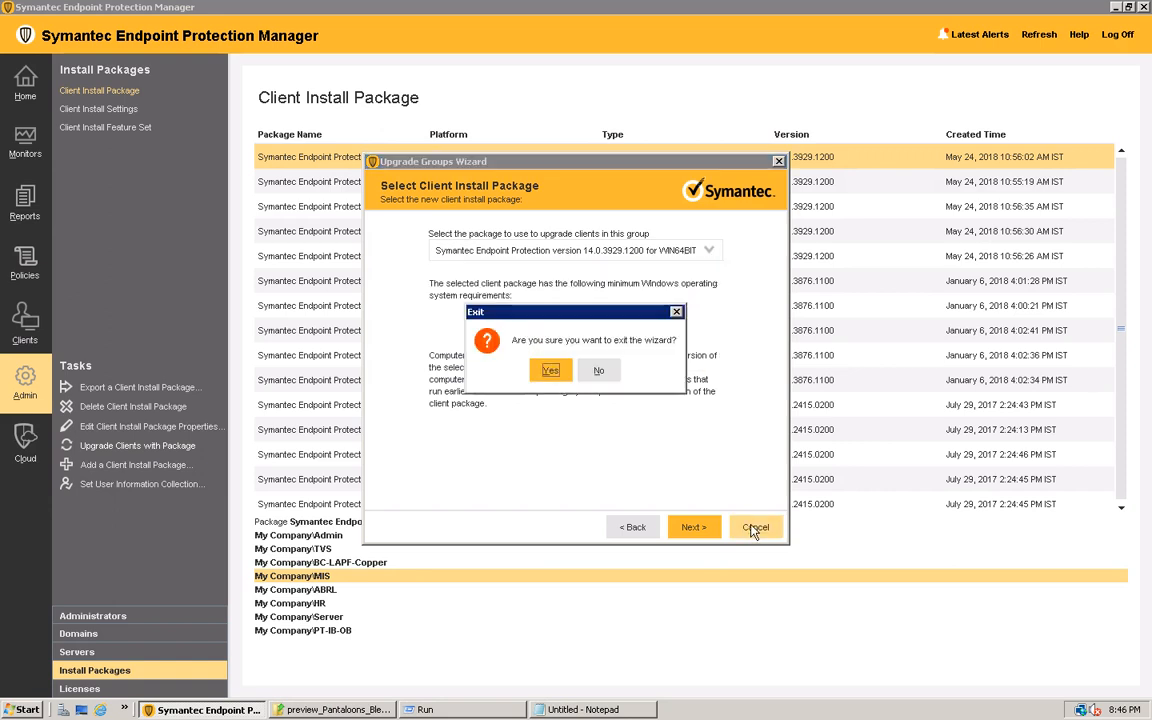
click(550, 366)
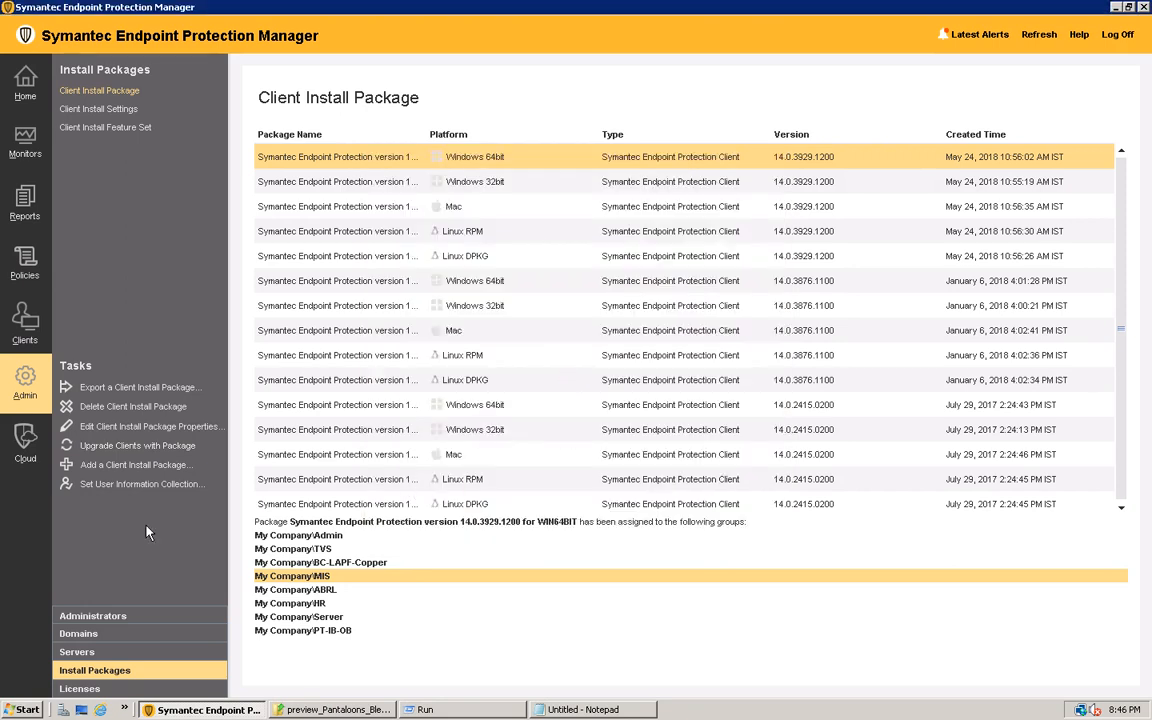
Try to add a named client install package using SAV32.info from the Symantec Endpoint Protection Packages folder as the source
click(148, 474)
click(518, 297)
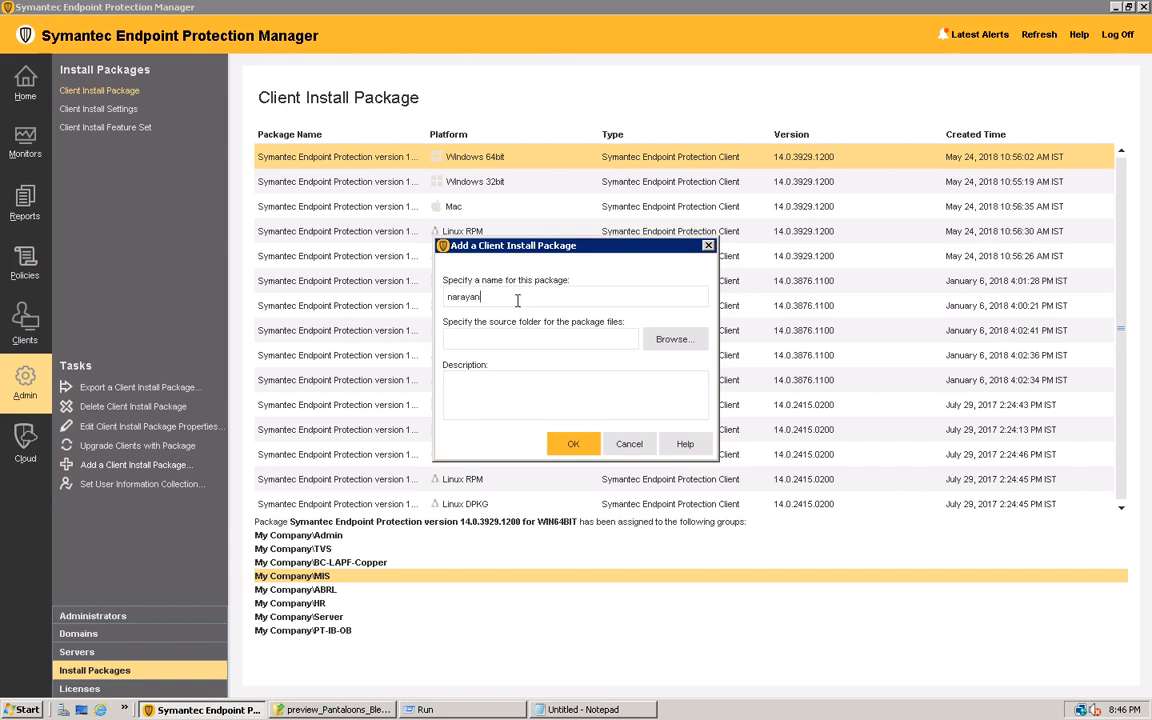
click(673, 339)
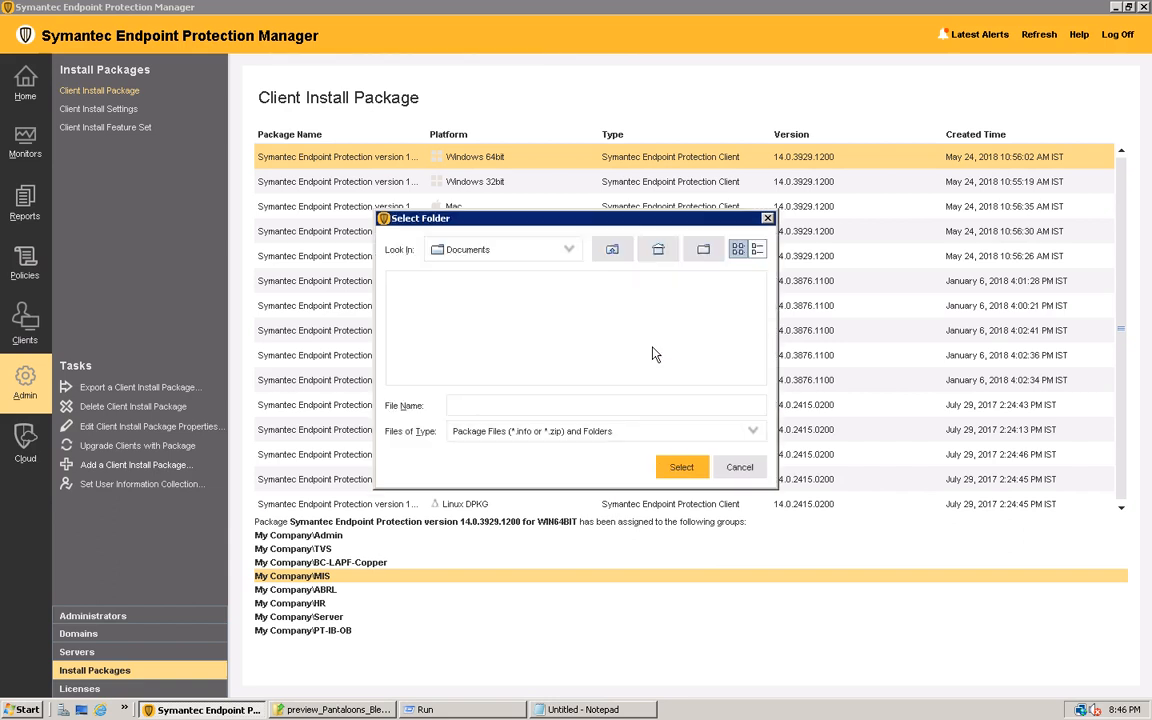
click(569, 249)
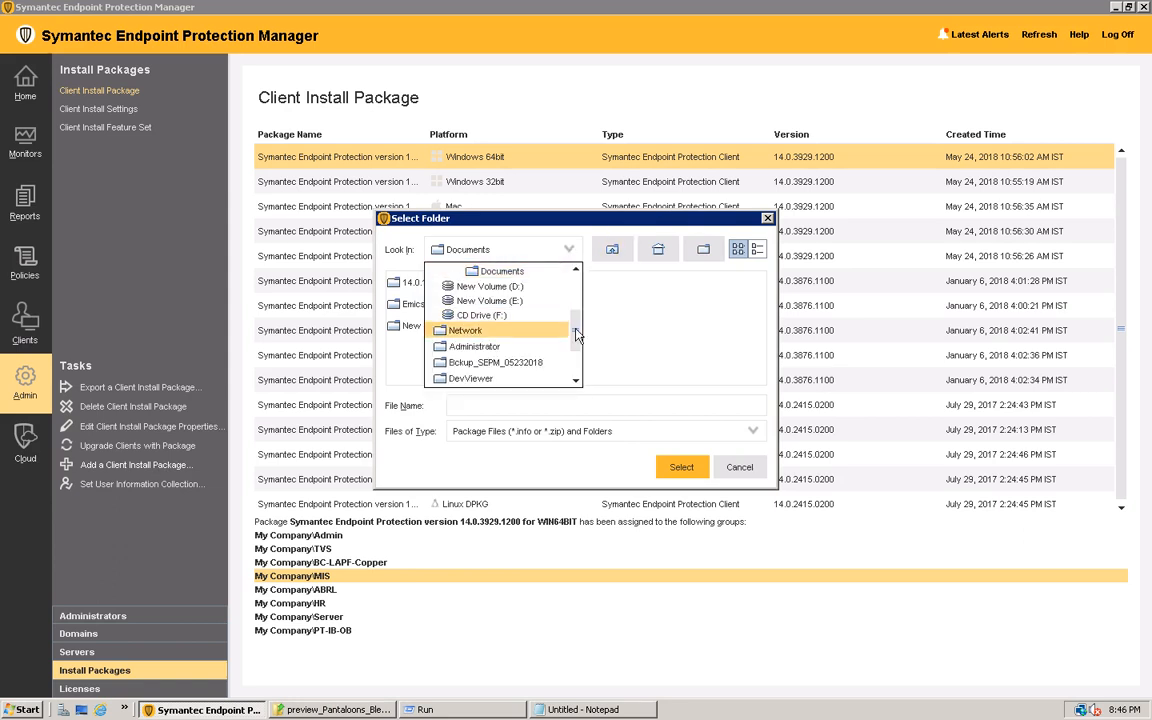
scroll(575, 355, down, 2)
click(508, 368)
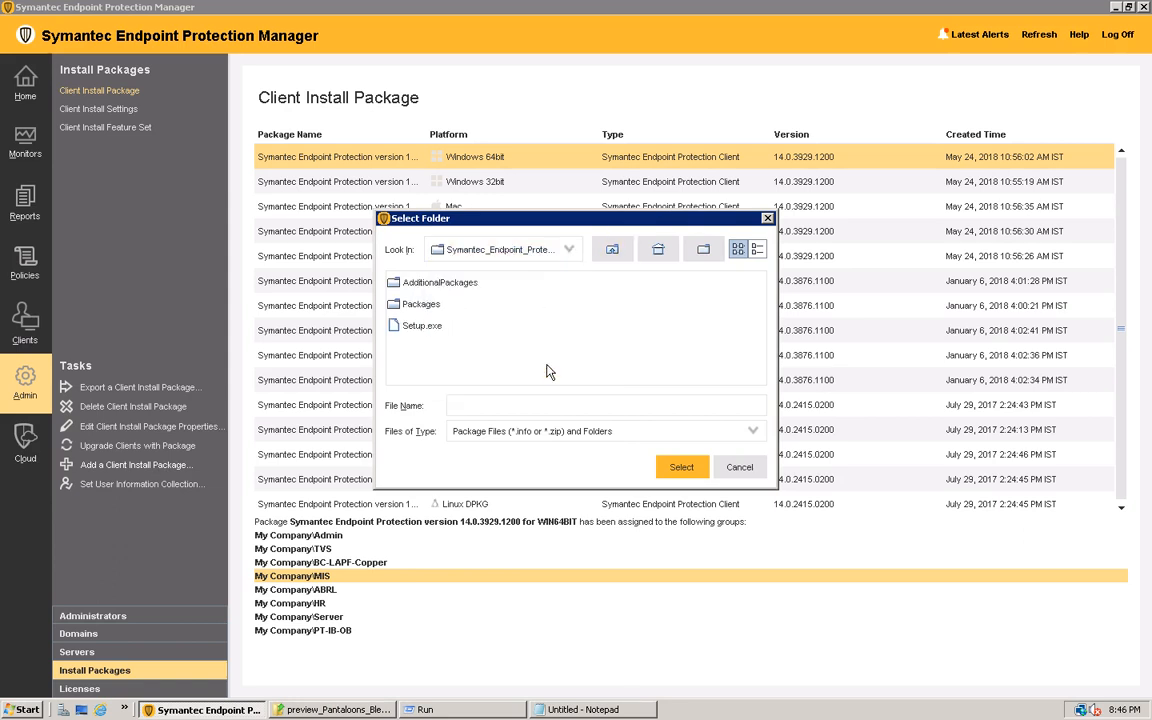
double_click(422, 305)
click(430, 286)
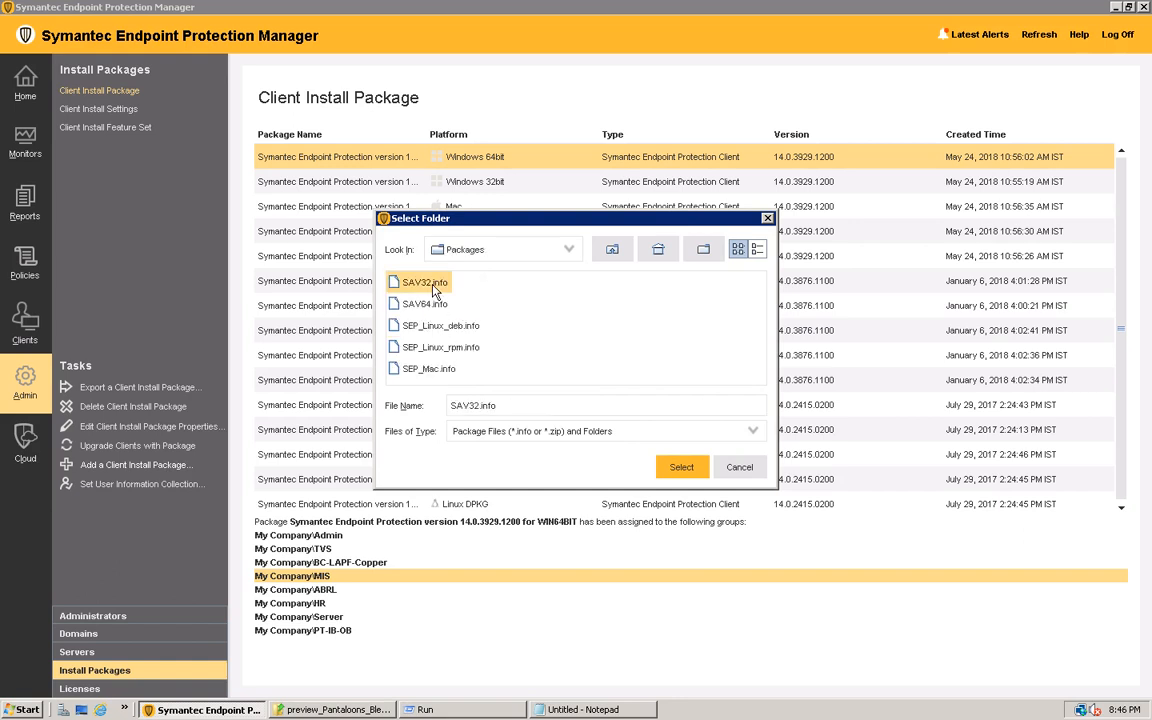
click(681, 468)
click(575, 445)
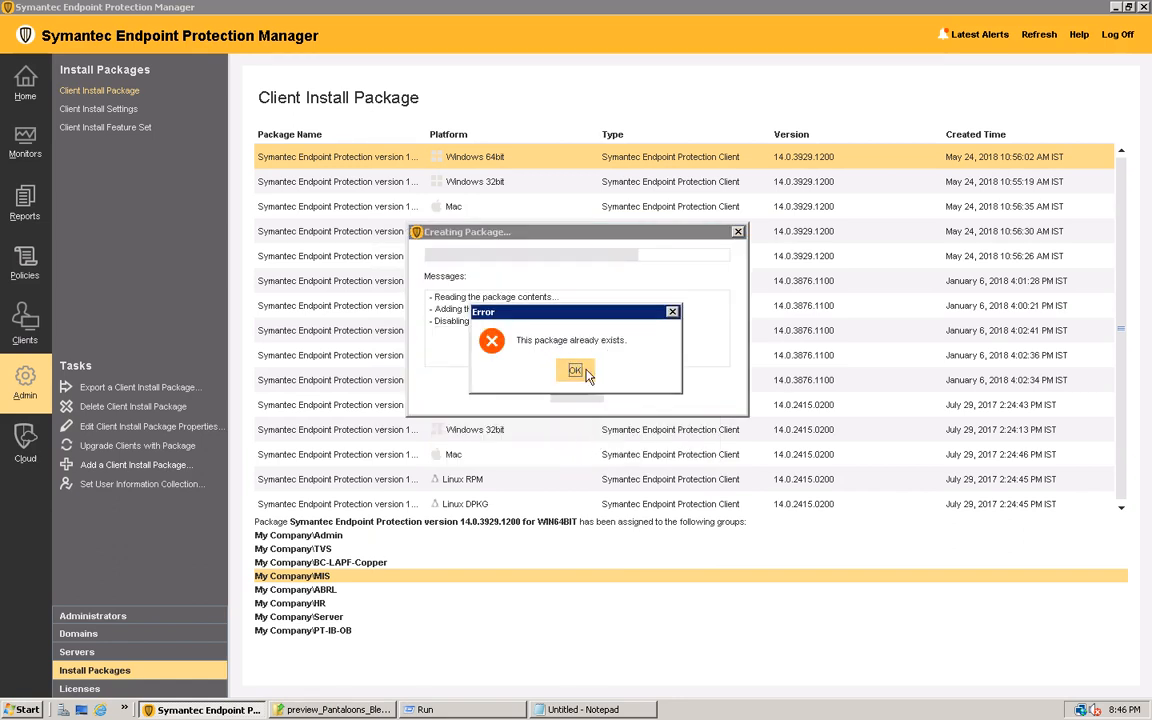
click(576, 372)
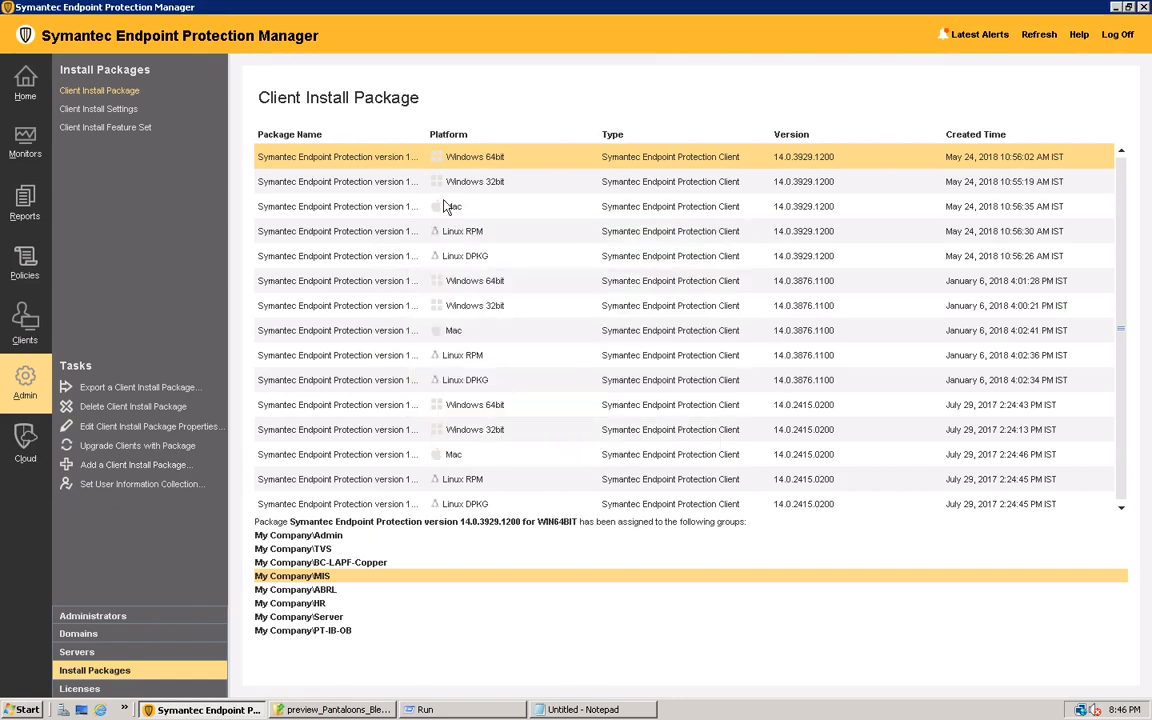
Check the group assignments of the 14.0.3929.1200 Windows 32bit and Windows 64bit packages
click(333, 178)
click(364, 159)
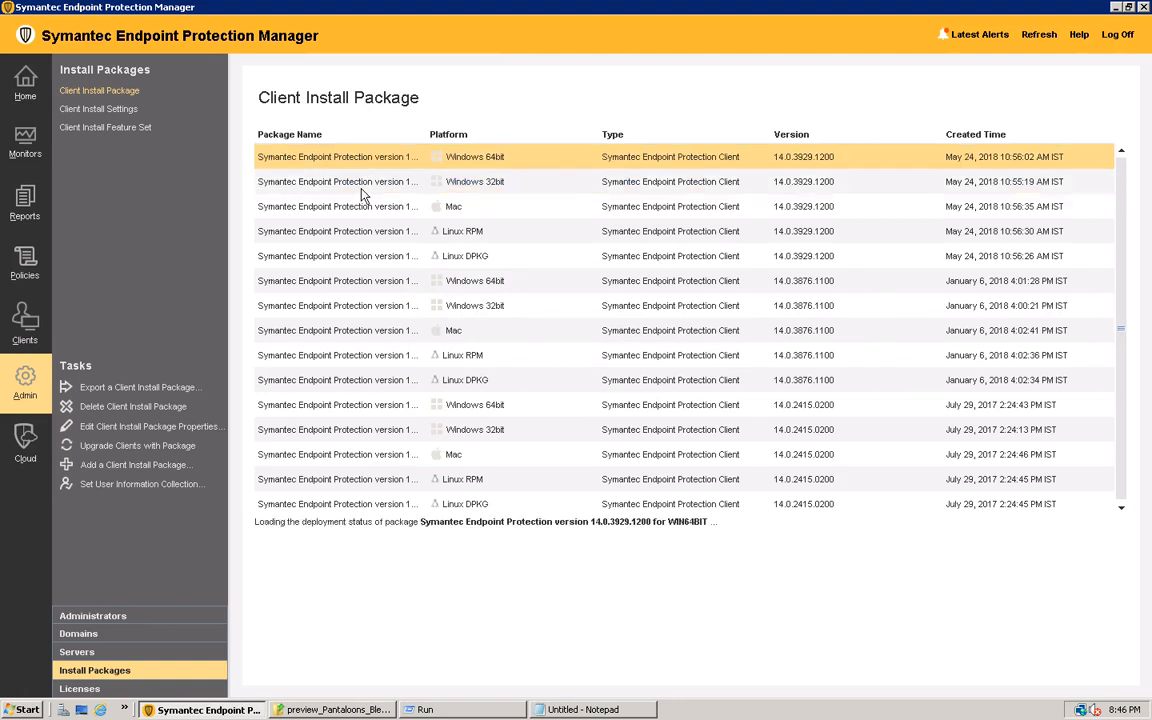
click(363, 188)
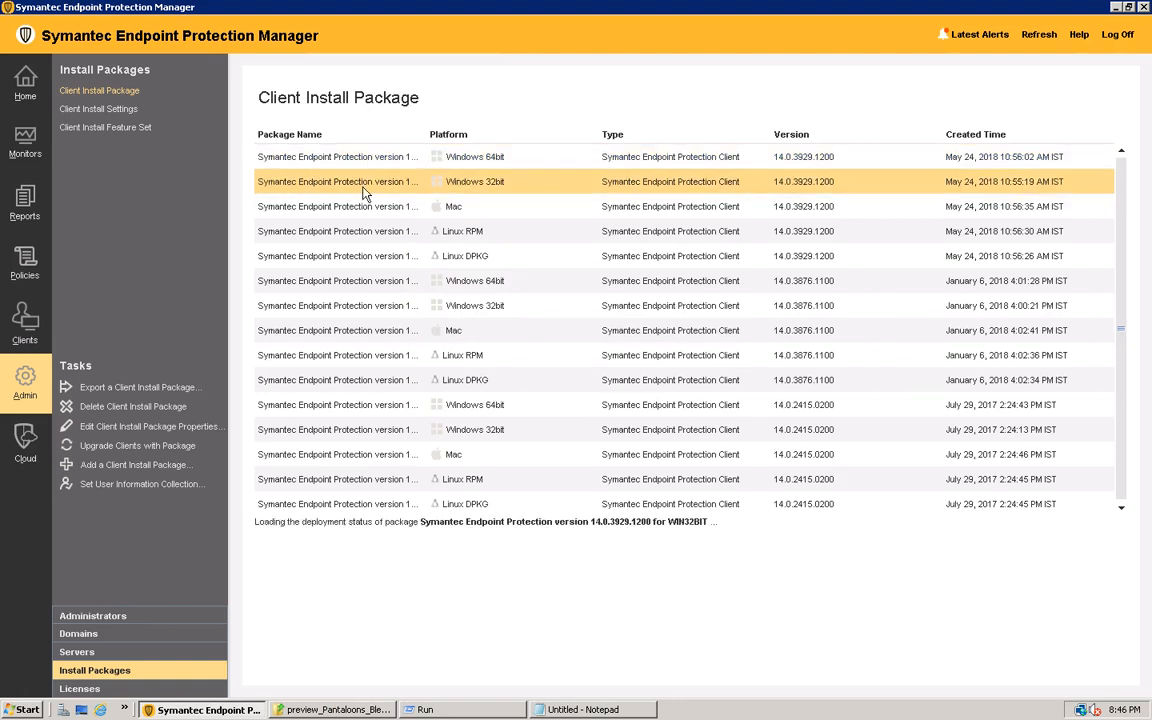
Start a group upgrade with package version 14.0.3929.1200 for WIN64BIT and proceed to specifying the groups
click(146, 453)
click(695, 527)
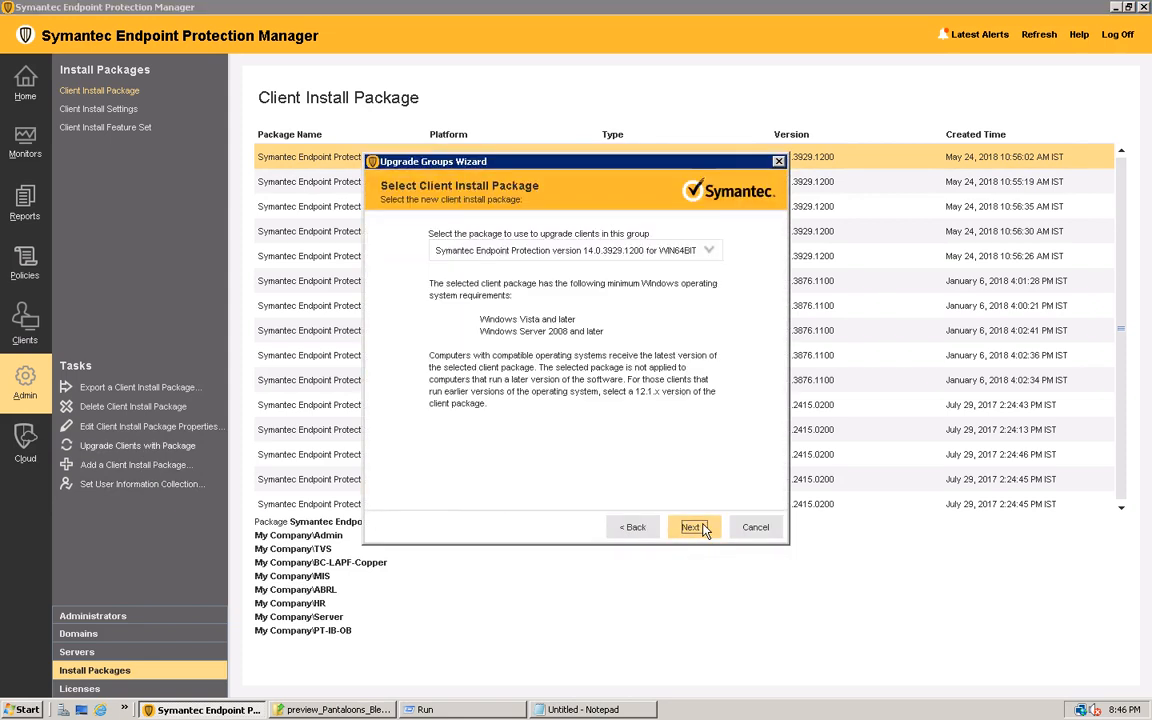
click(708, 251)
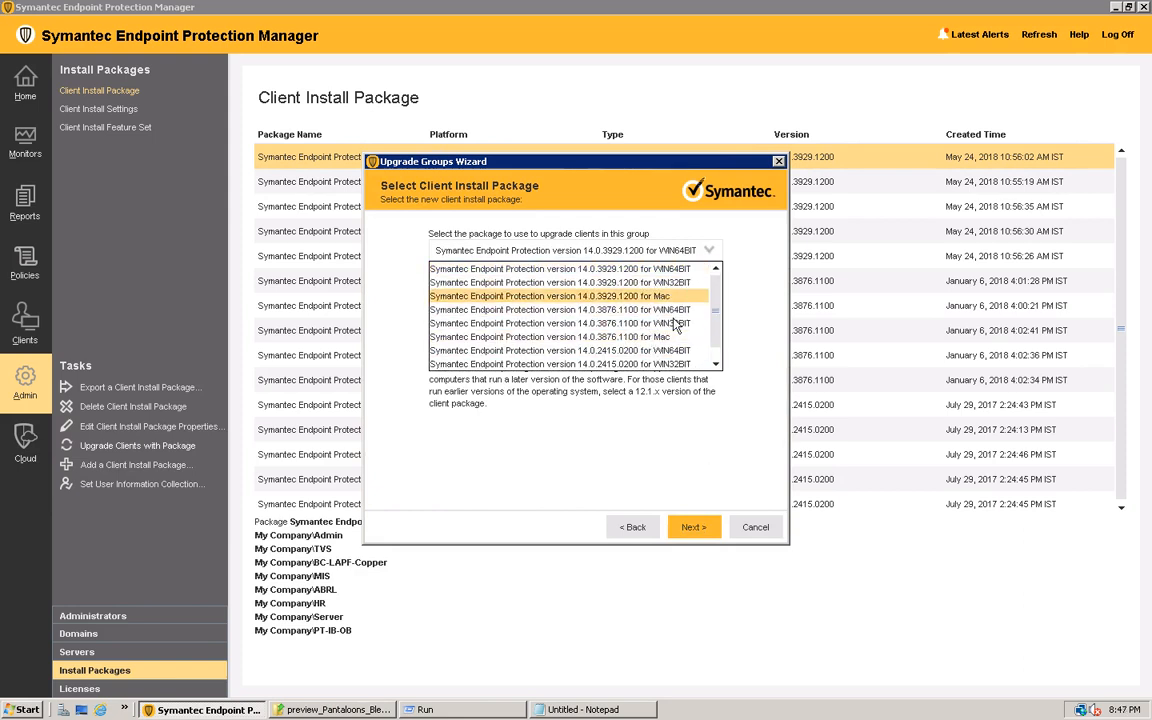
click(612, 268)
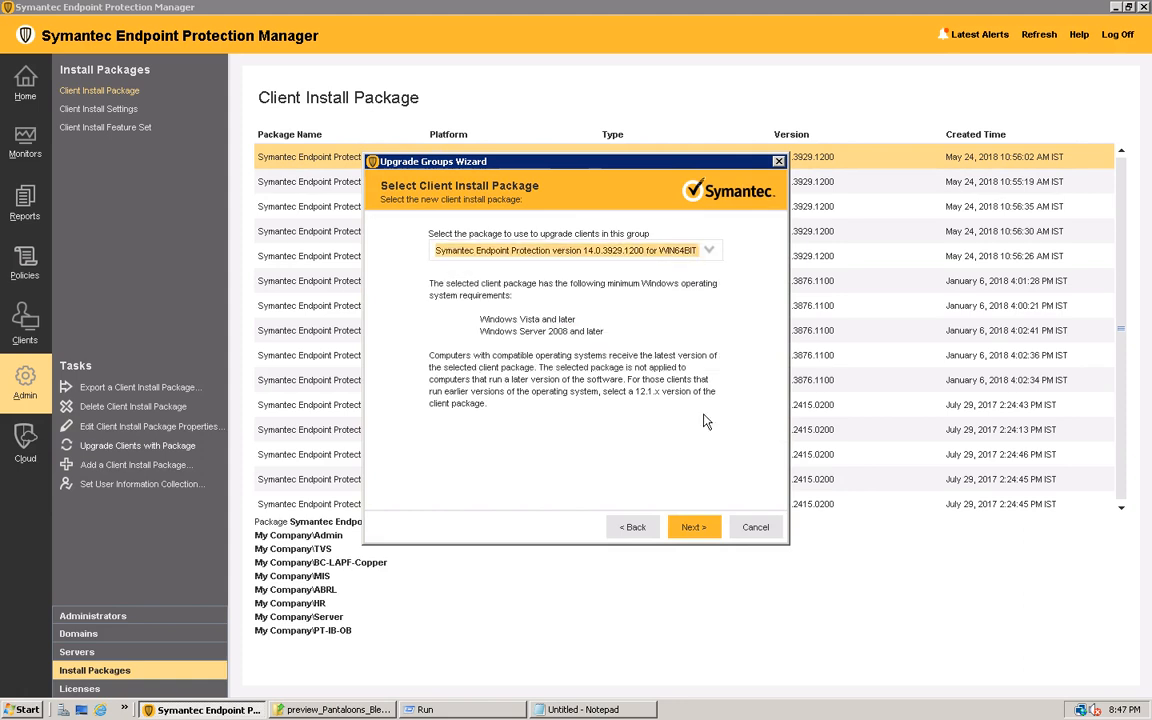
click(694, 526)
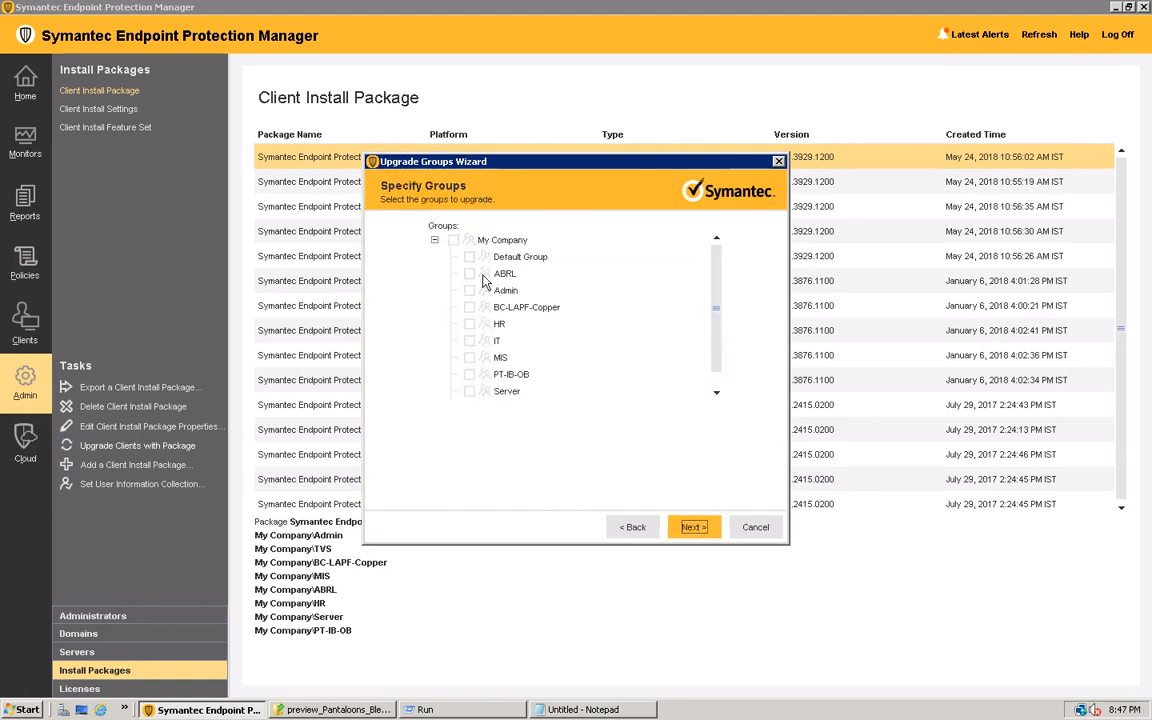
click(453, 241)
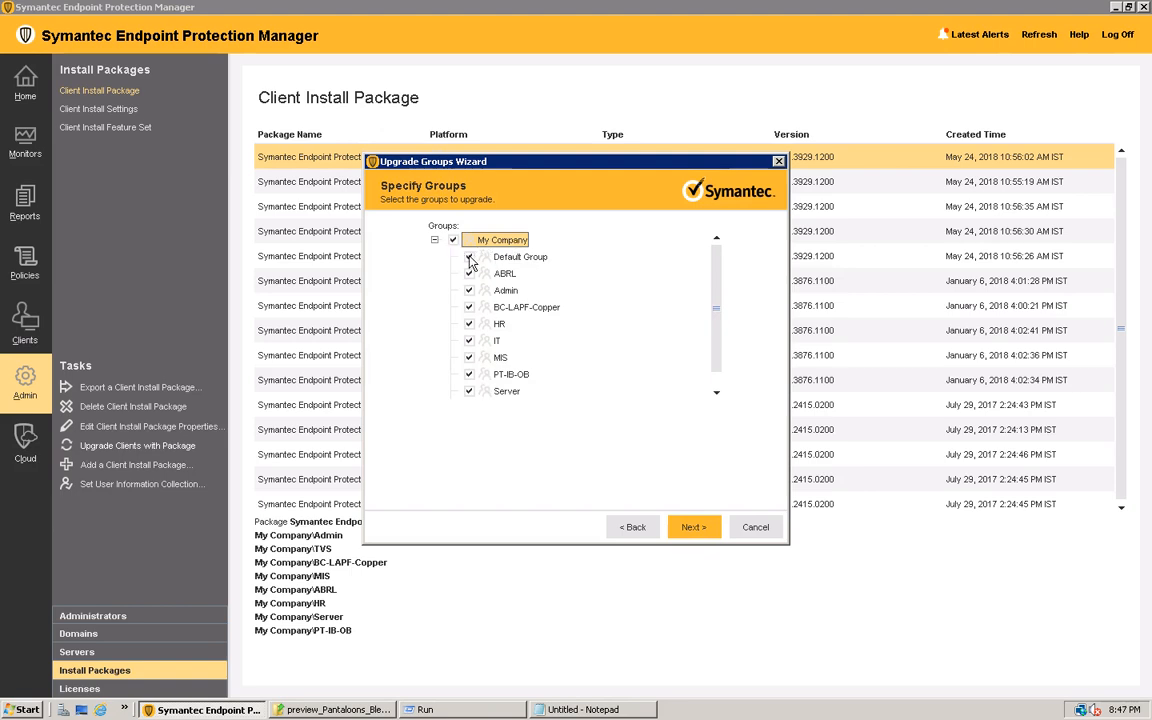
click(470, 258)
click(453, 241)
click(469, 273)
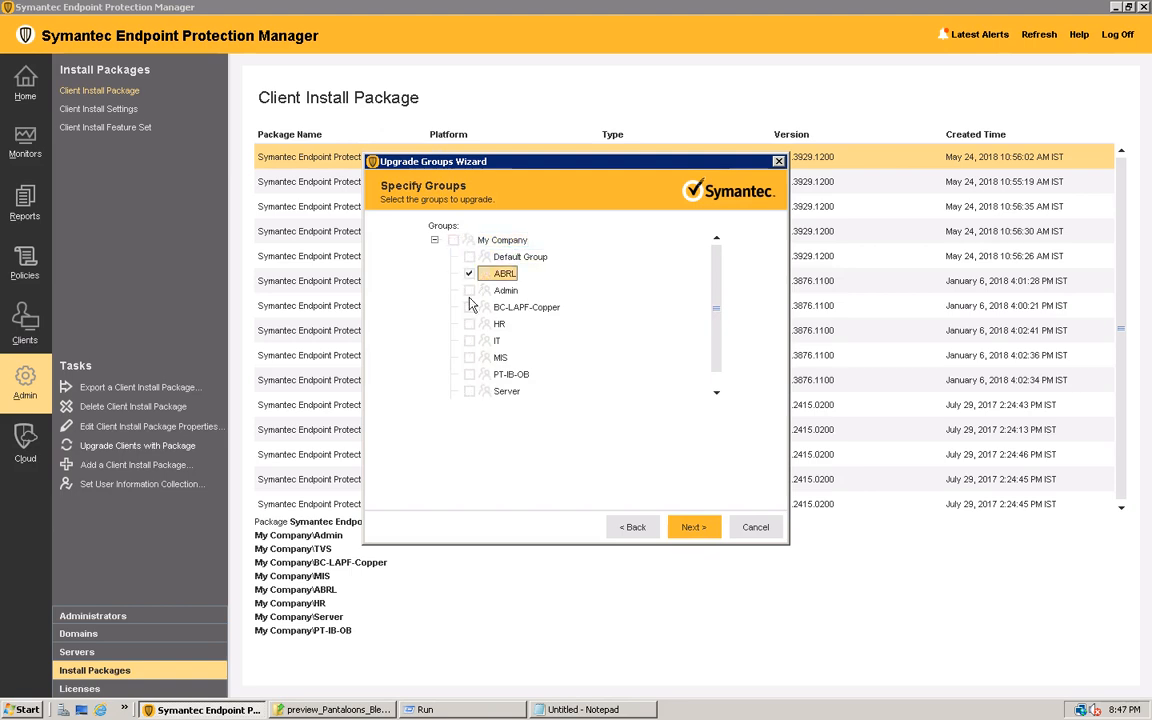
click(469, 291)
click(469, 274)
click(469, 291)
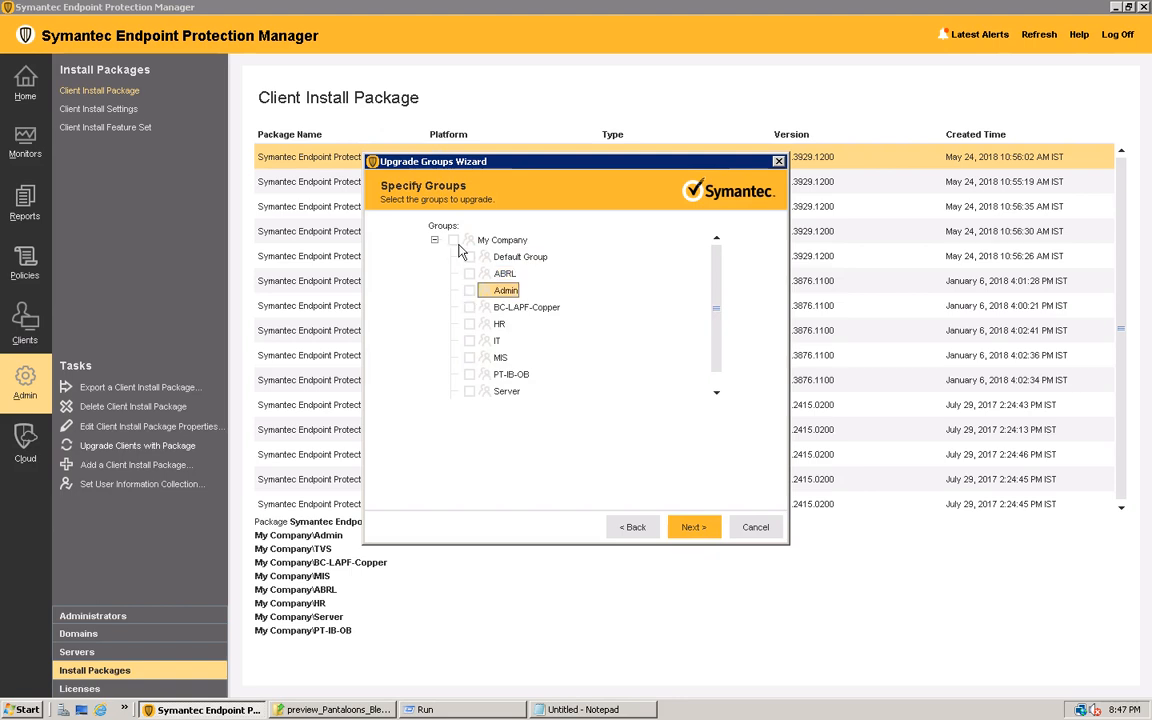
Select only the IT group under My Company for the upgrade and proceed to the package upgrade settings
click(469, 341)
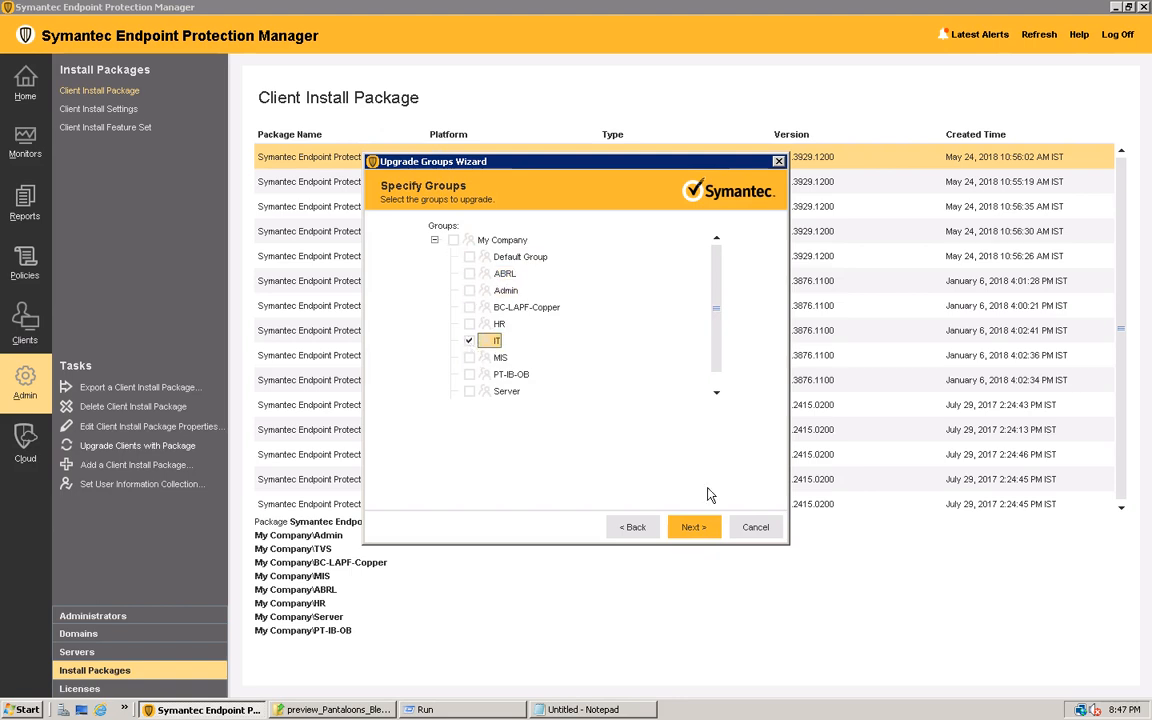
click(700, 532)
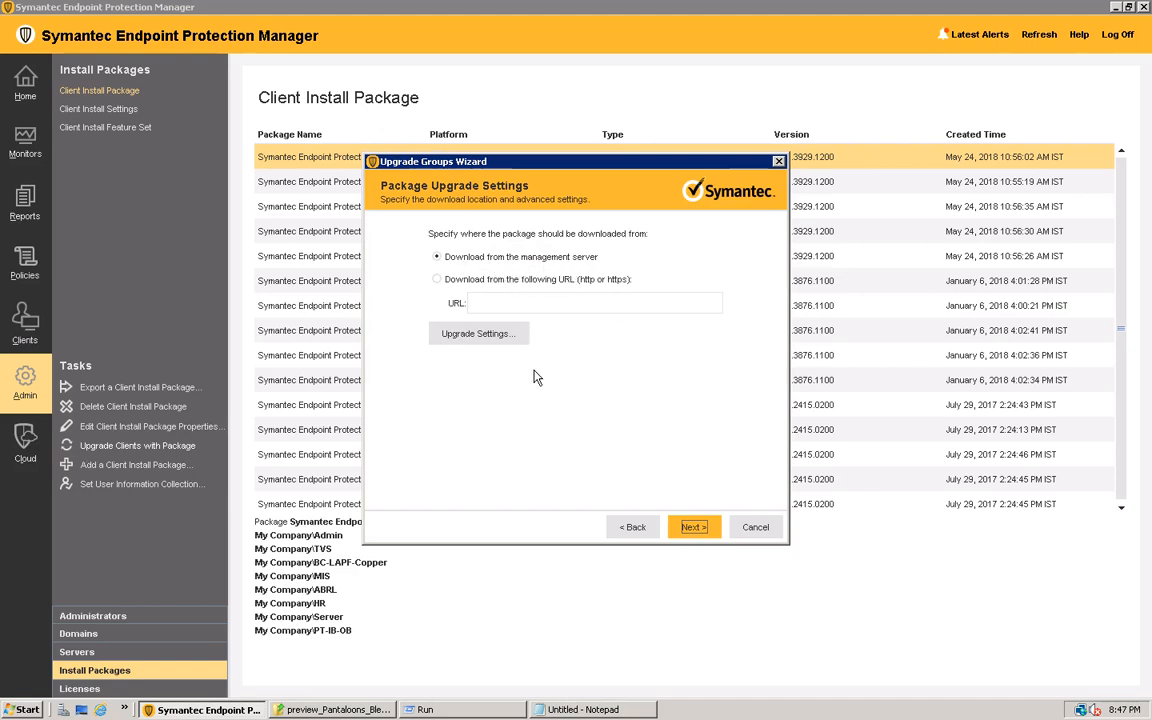
Review the client upgrade settings and the available install settings choices, and leave them without making changes
click(483, 341)
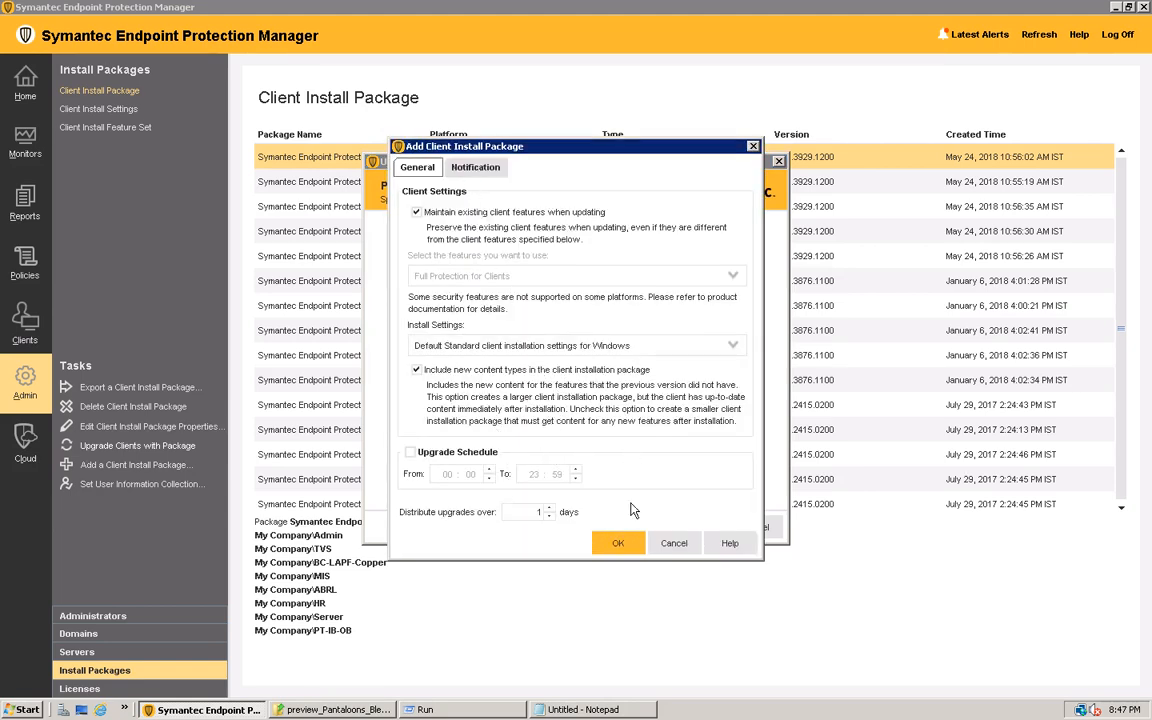
click(674, 543)
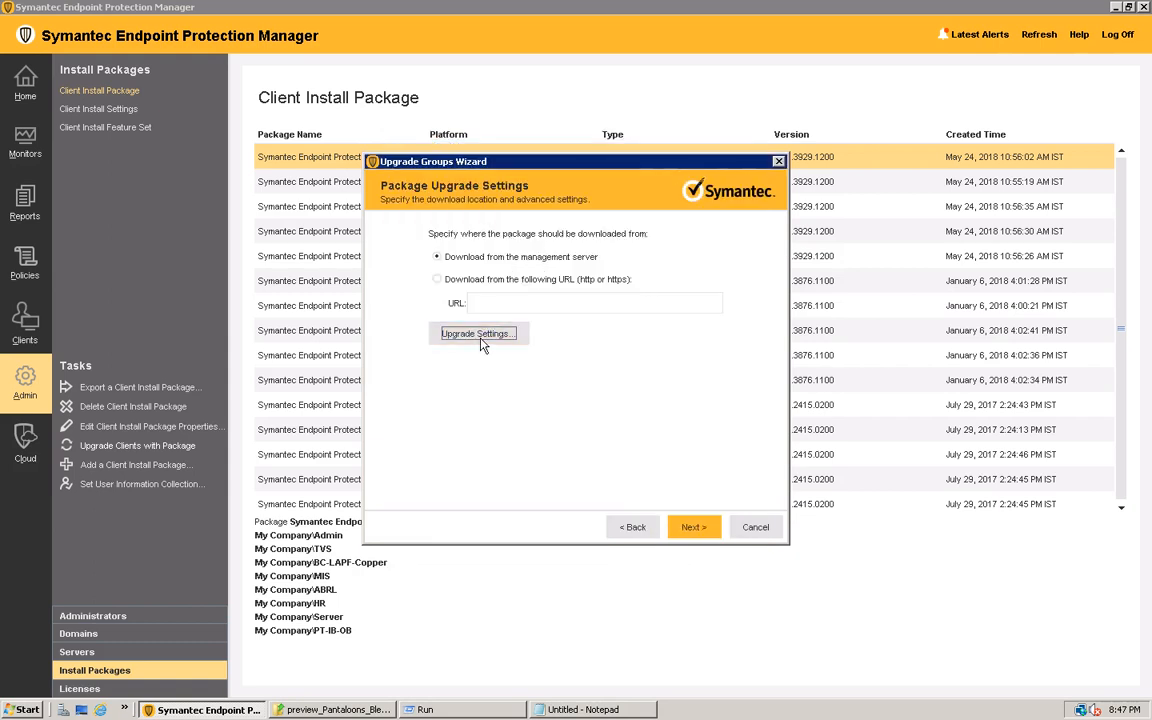
click(494, 338)
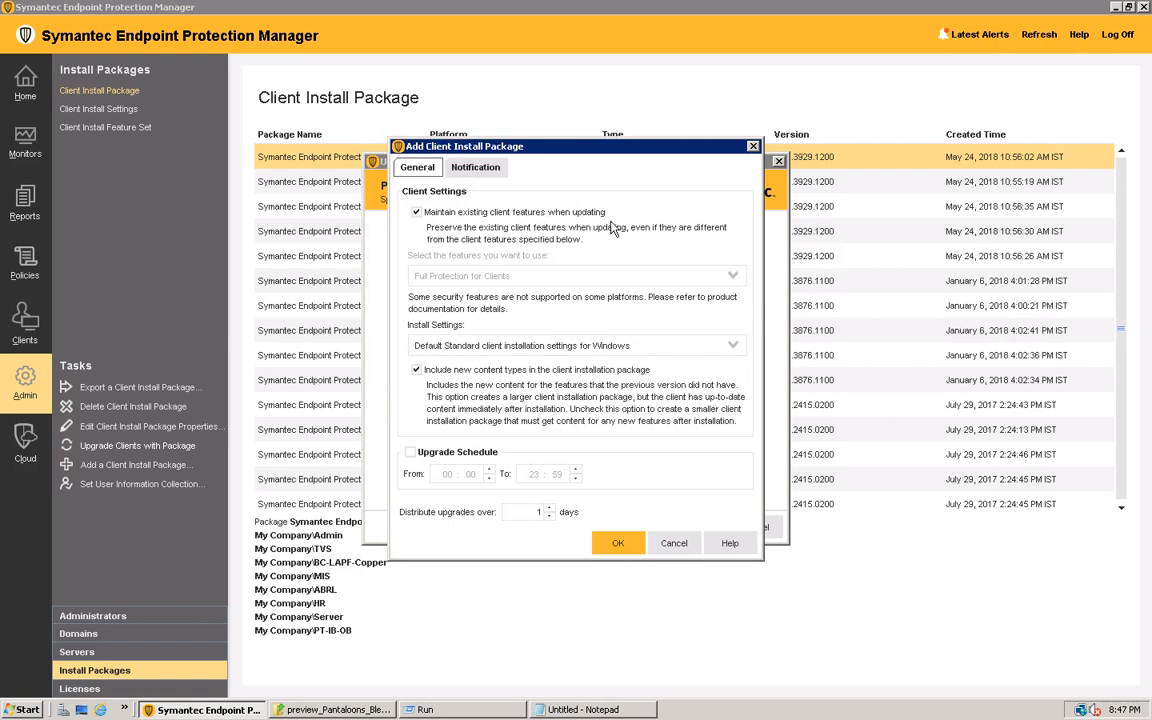
click(733, 347)
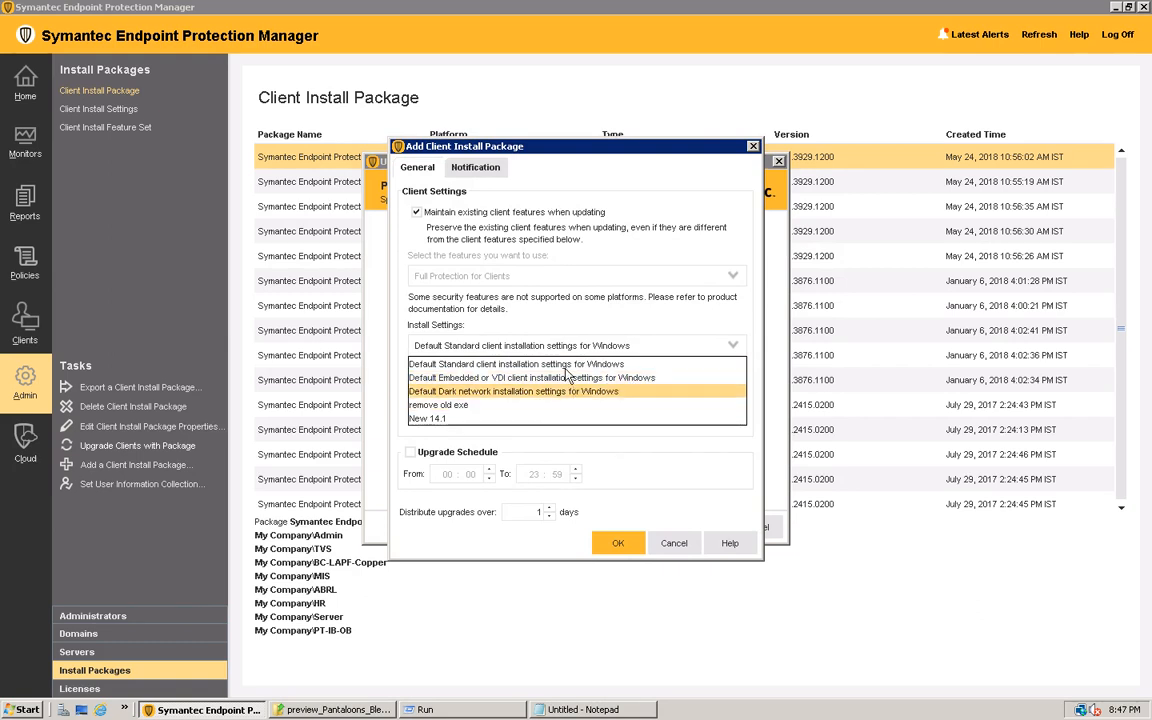
click(682, 543)
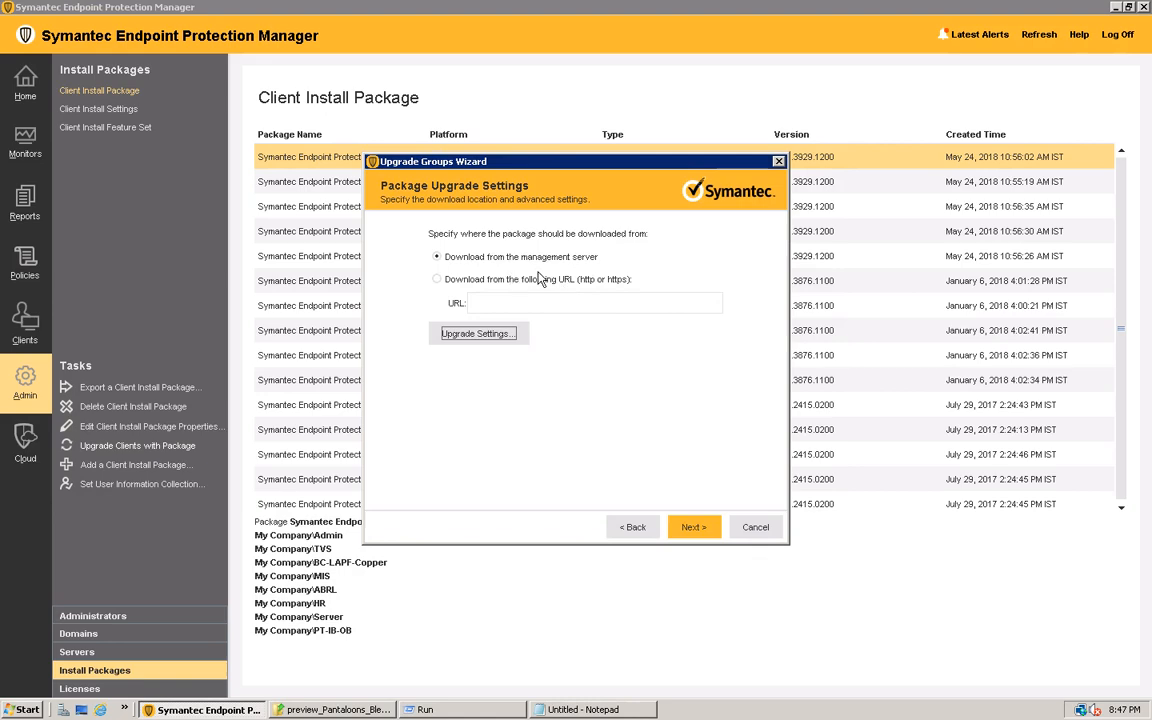
Complete the group upgrade with the package downloaded from the management server
click(695, 528)
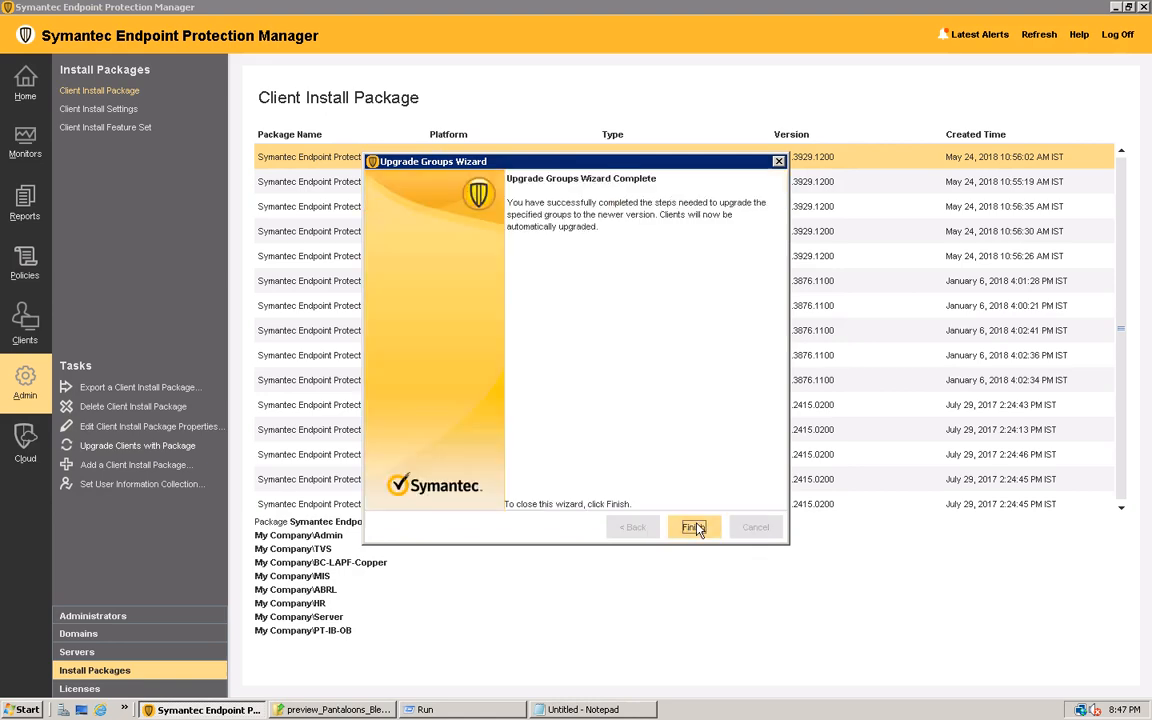
click(694, 527)
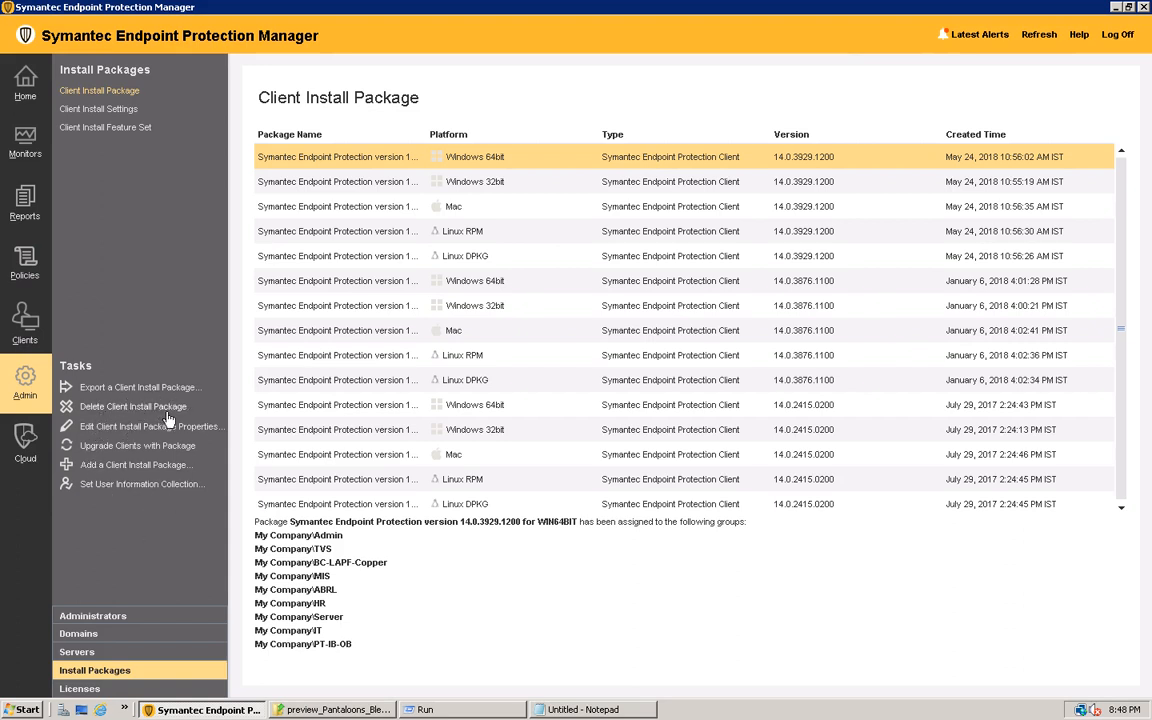
Delete the 14.0.2415.0200 Linux DPKG client install package
click(335, 503)
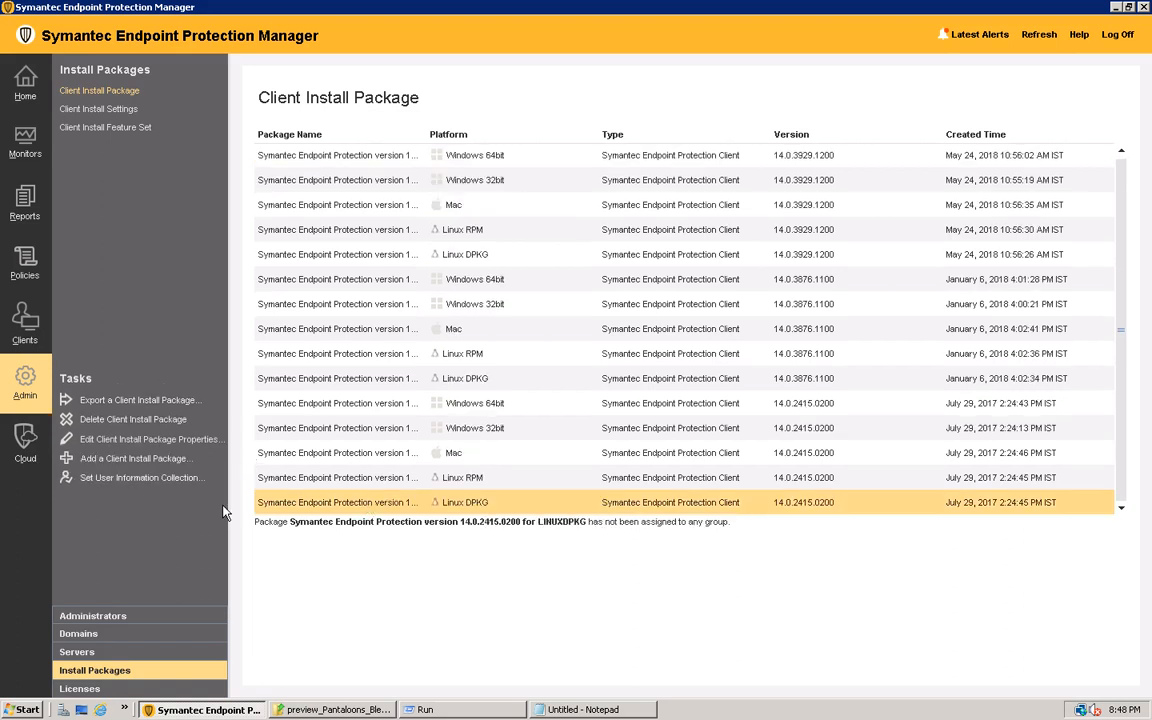
click(125, 419)
click(549, 372)
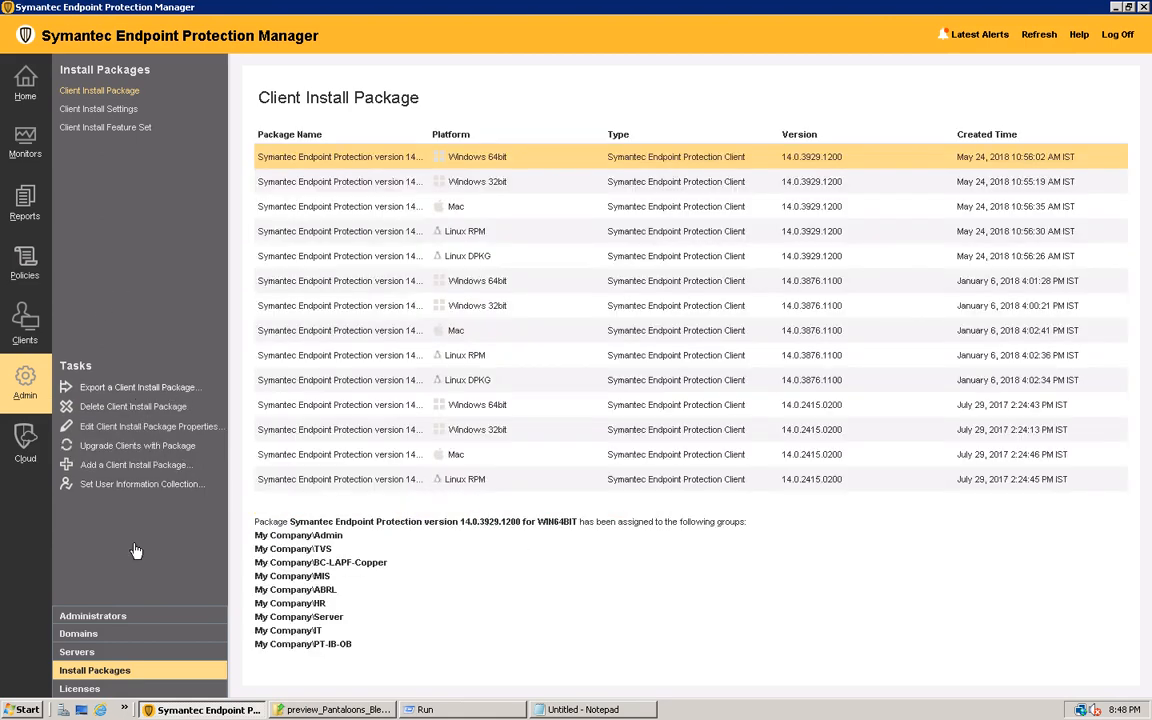
Check the LiveUpdate status of Local Site (My Site) in the server administration, and dismiss it
click(113, 653)
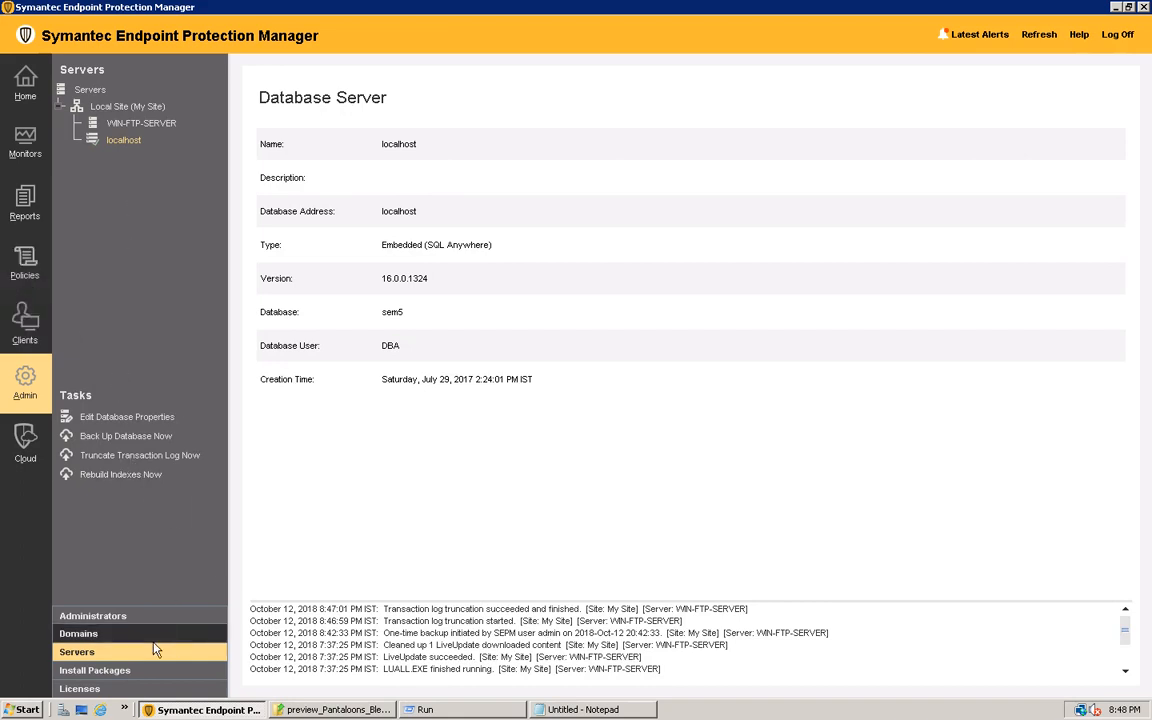
click(127, 109)
right_click(127, 112)
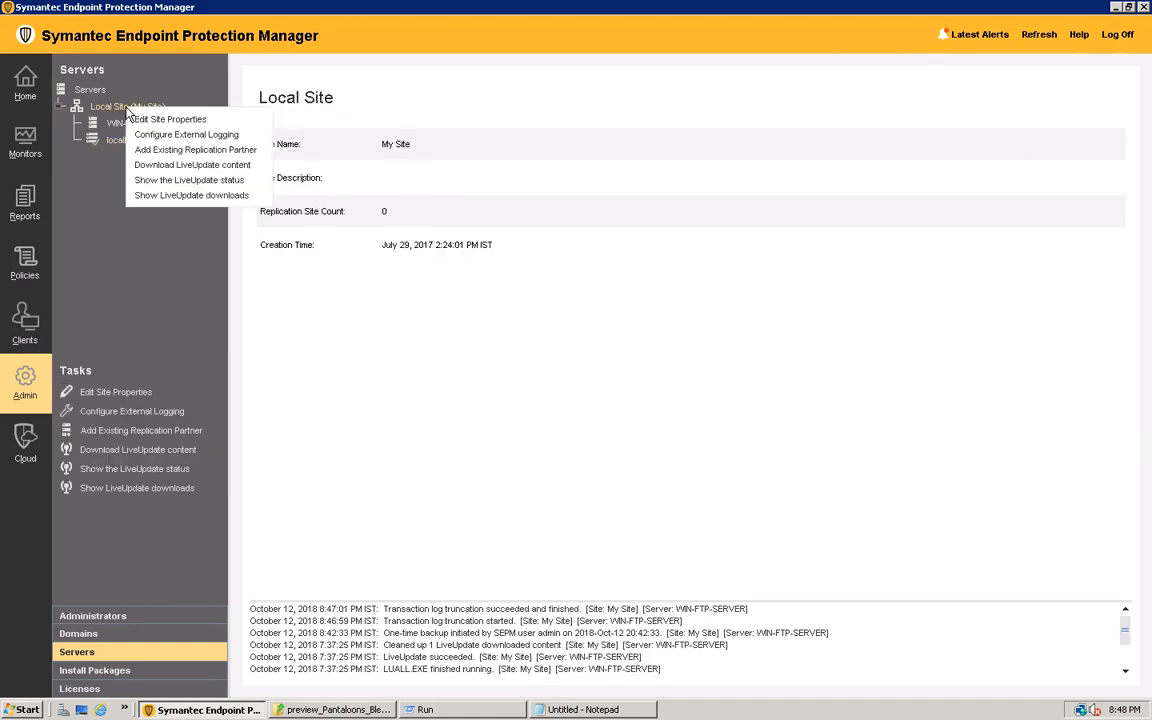
click(171, 184)
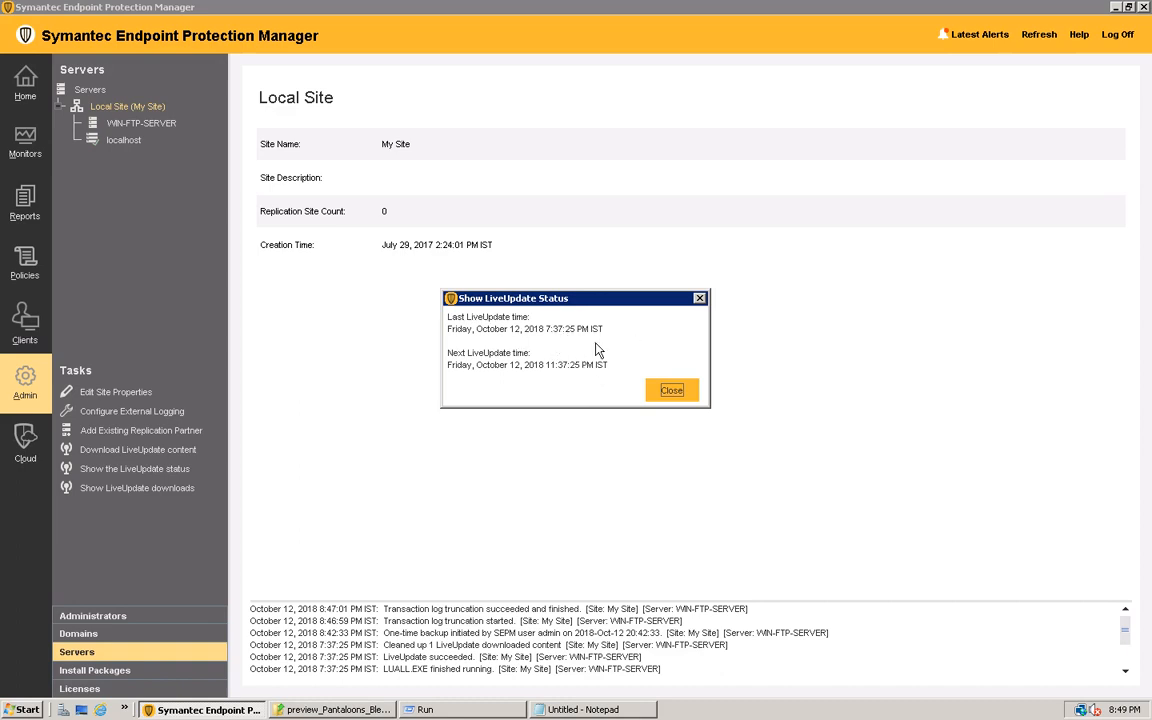
click(668, 391)
Look through the tasks available for the WIN-FTP-SERVER management server and the localhost database server
right_click(136, 125)
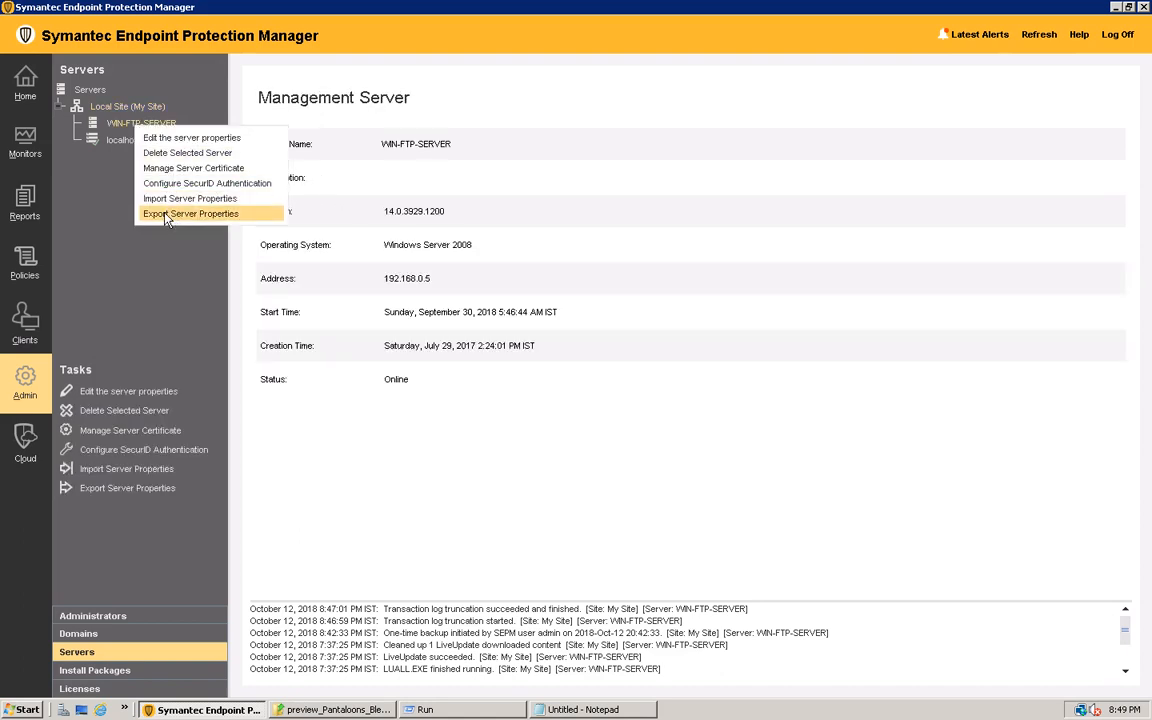
click(118, 140)
right_click(120, 141)
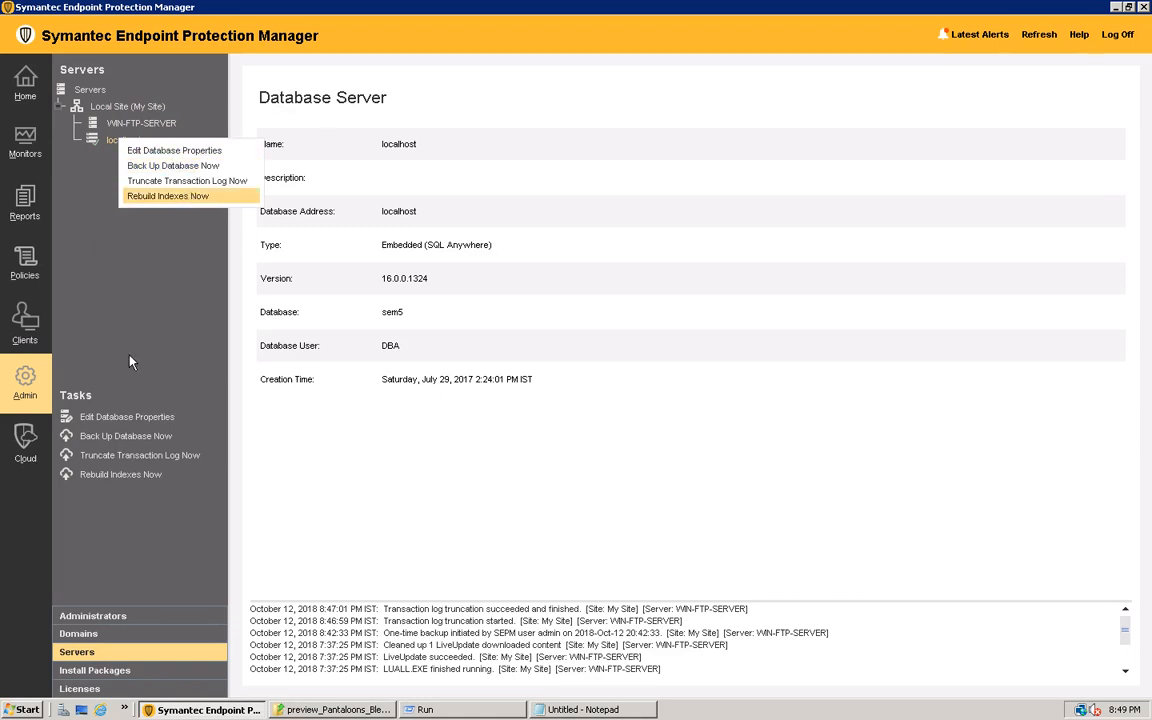
View the details of the Default domain, and return to the server administration
click(94, 639)
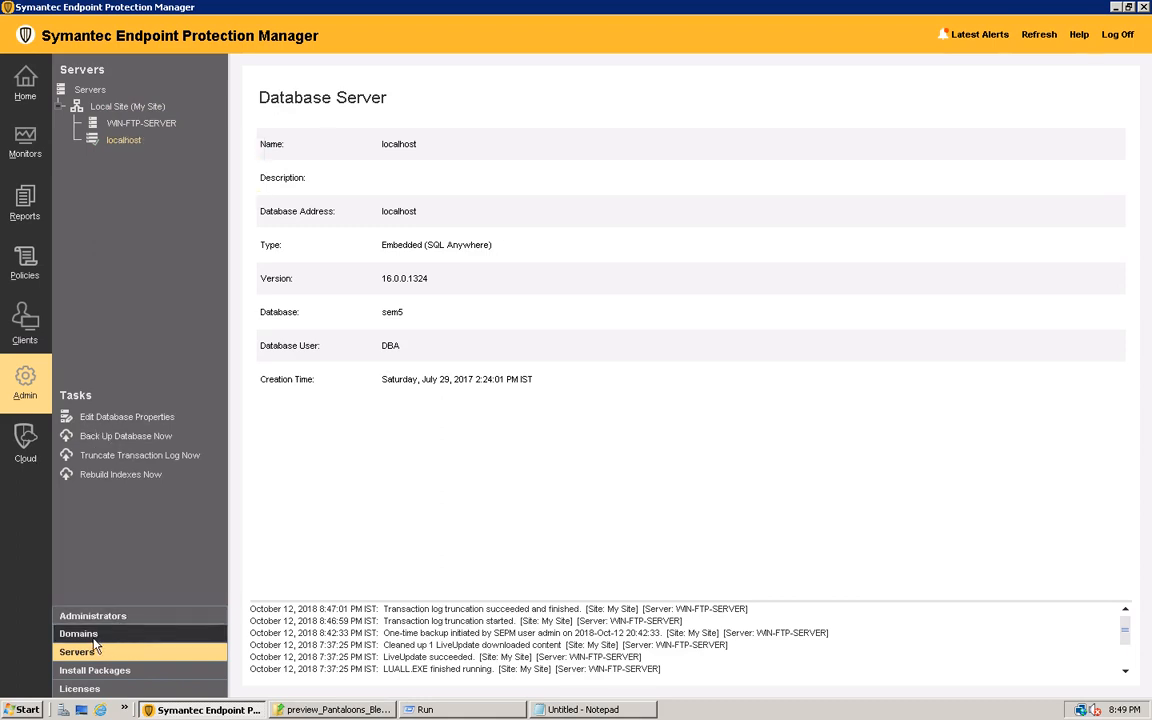
click(95, 640)
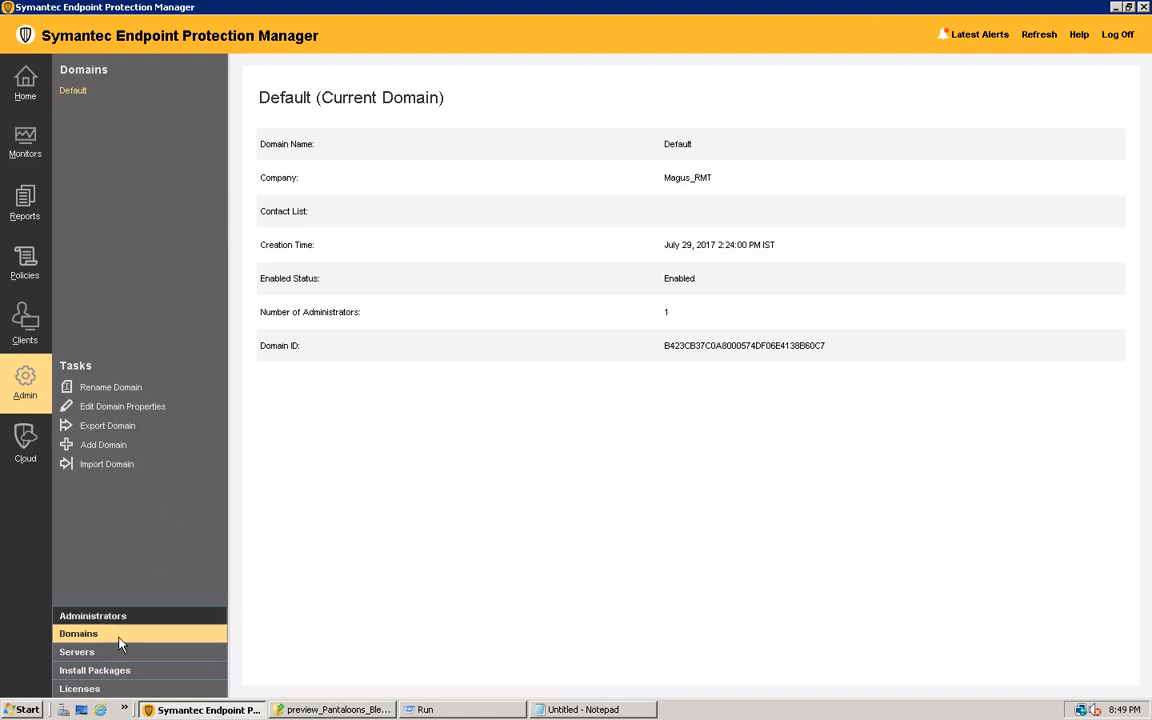
click(82, 654)
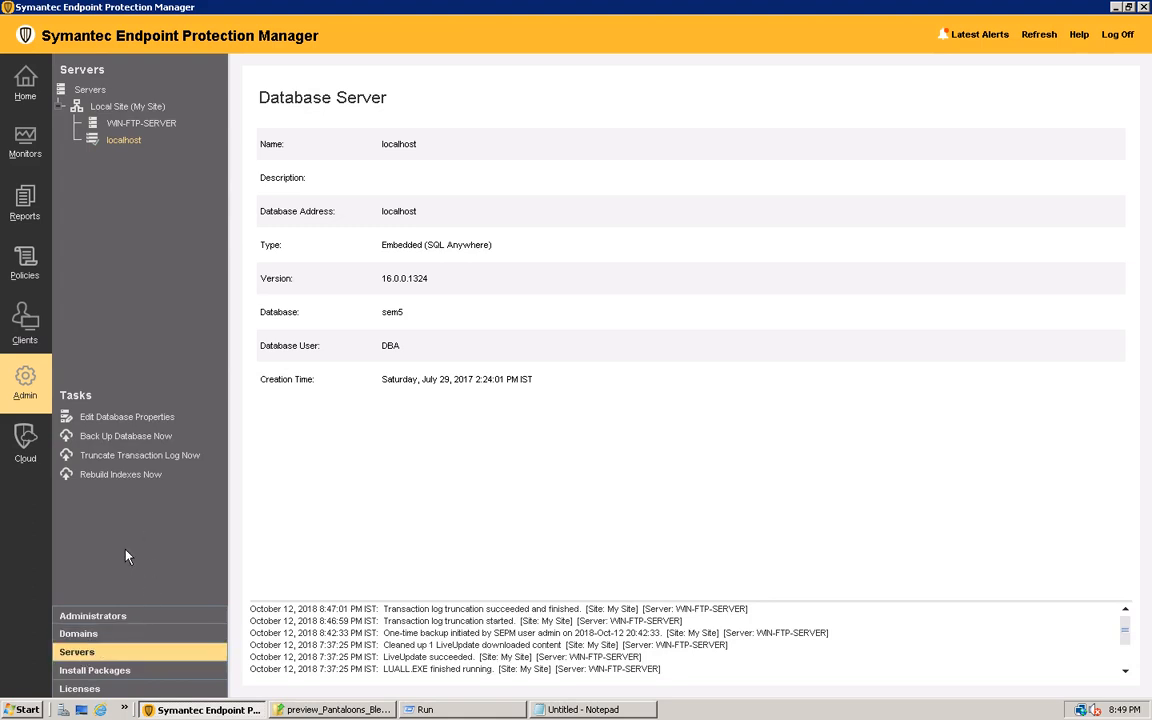
Look at the user information collection options for client install packages, and leave without enabling collection
click(112, 672)
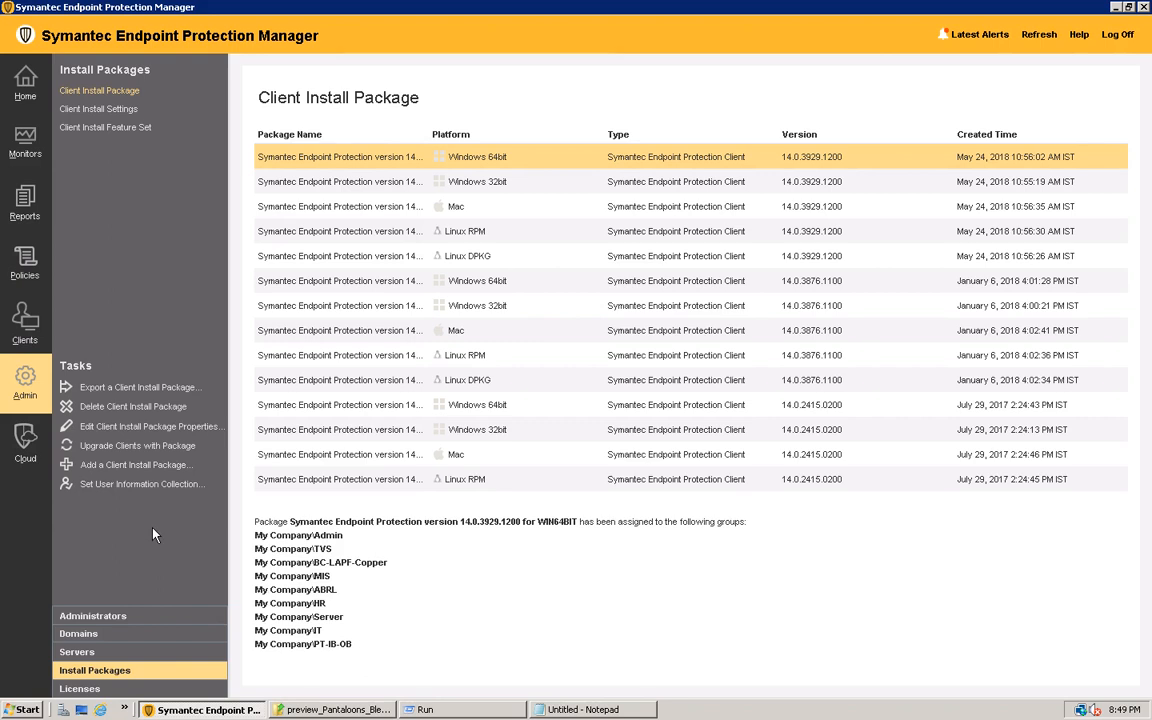
click(143, 486)
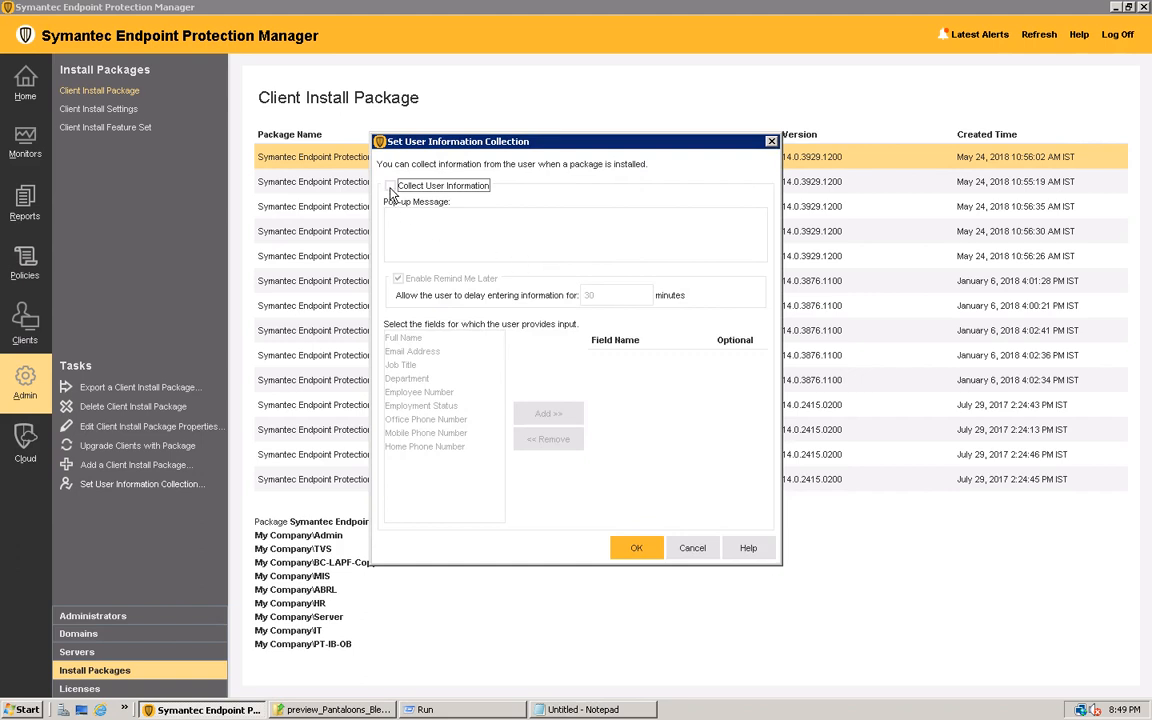
click(698, 549)
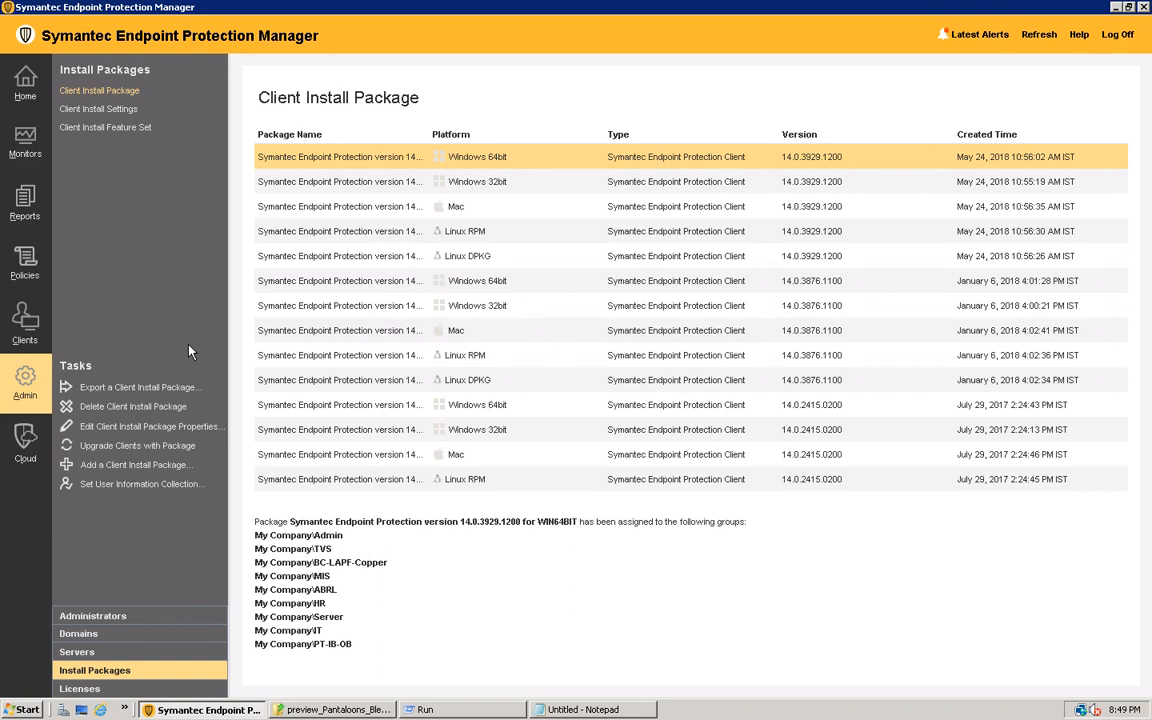
Browse the list of scheduled reports, glance at the Application and Device Control policies, and return to the reports
click(25, 205)
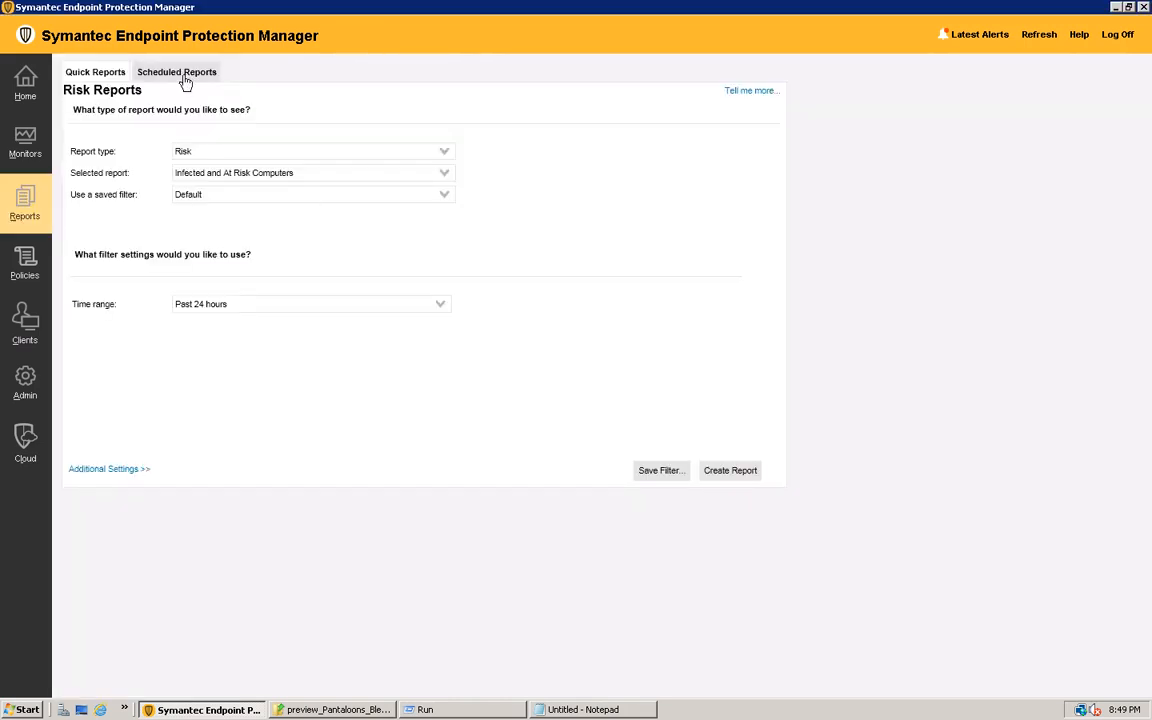
click(185, 83)
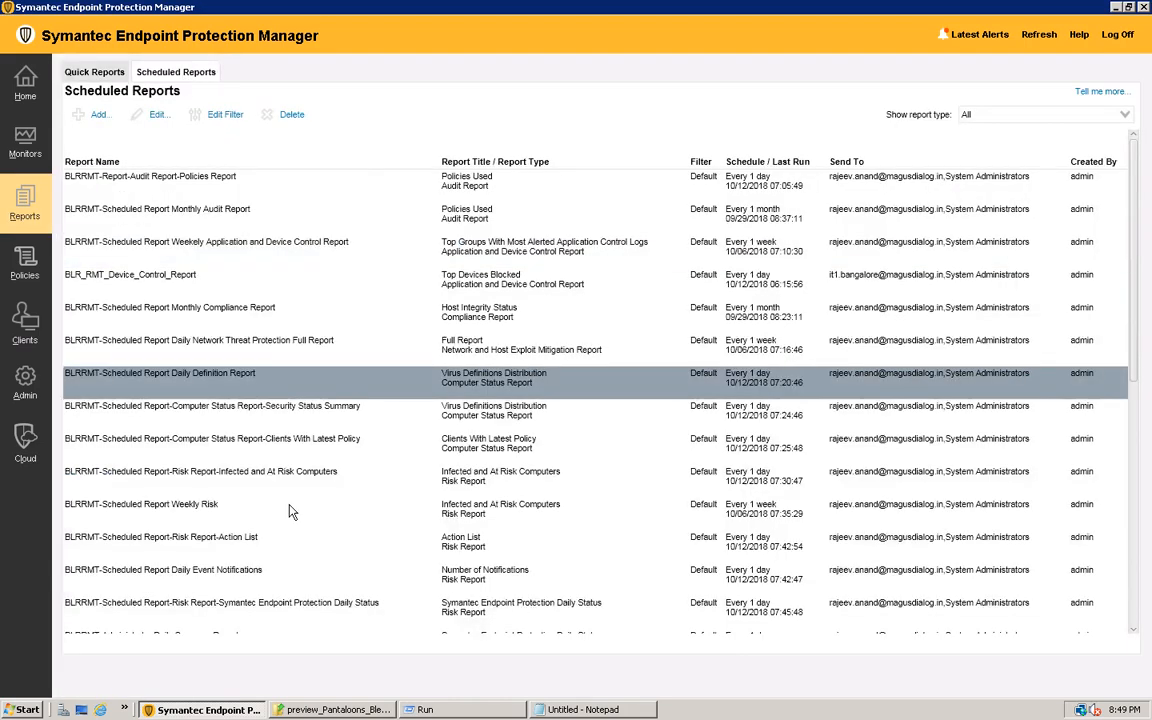
scroll(410, 527, down, 4)
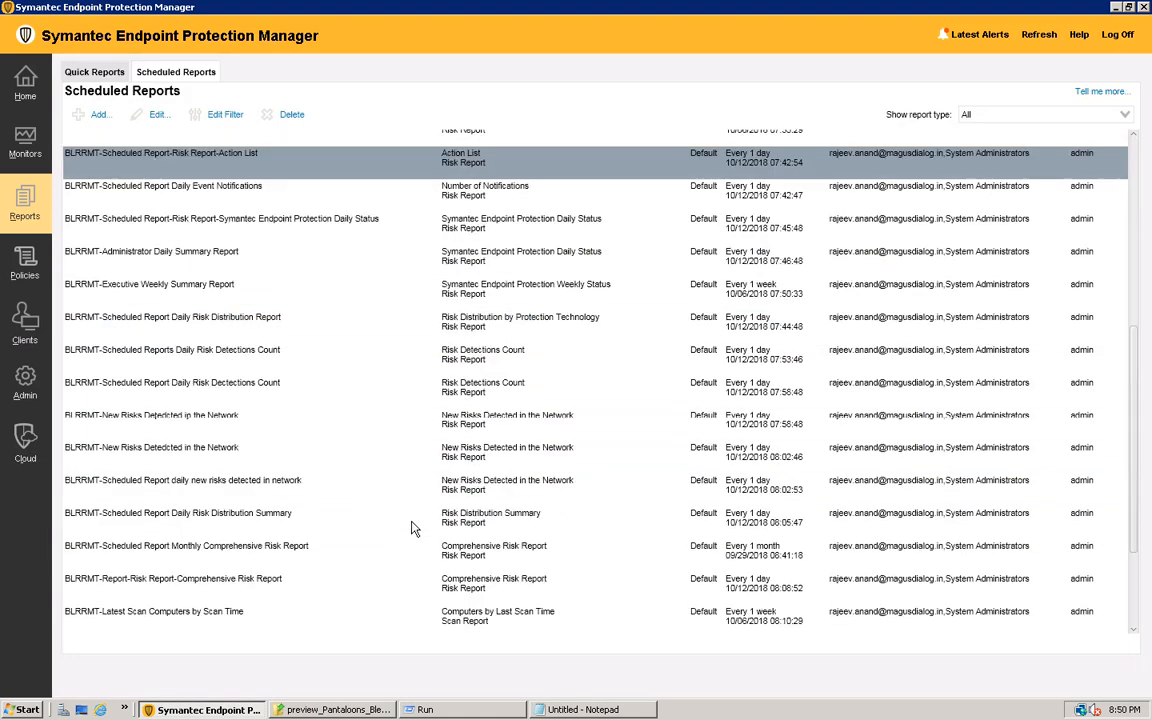
scroll(400, 520, up, 2)
scroll(224, 416, up, 2)
click(27, 265)
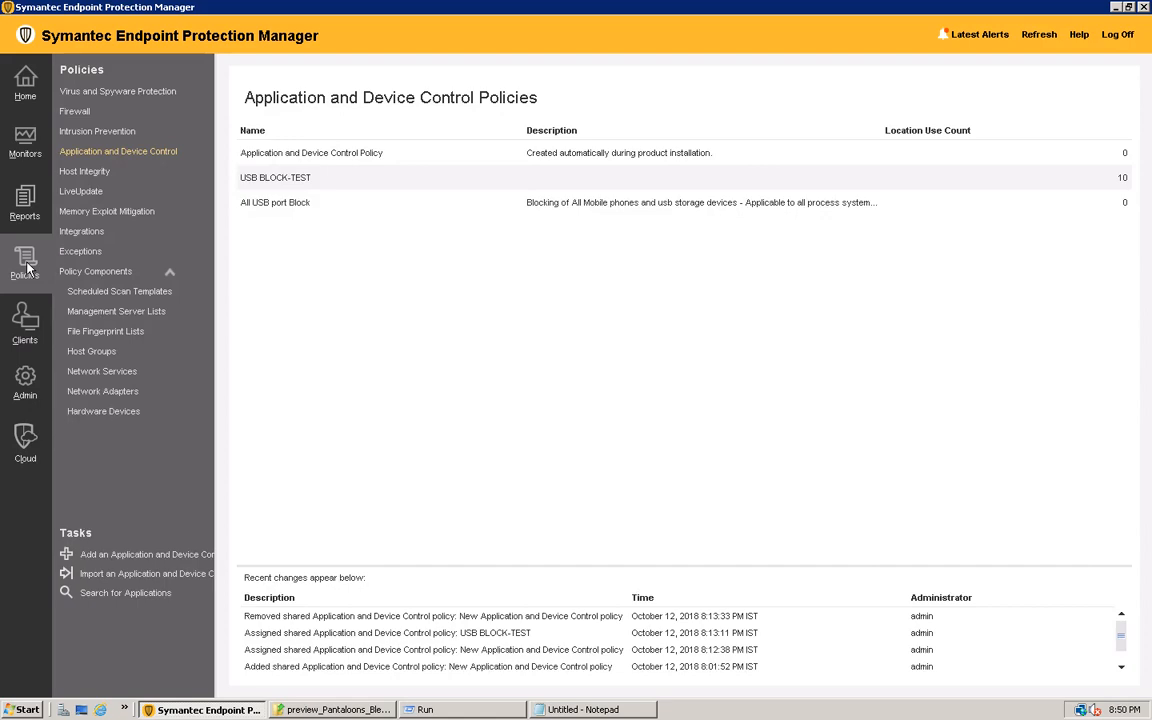
click(24, 205)
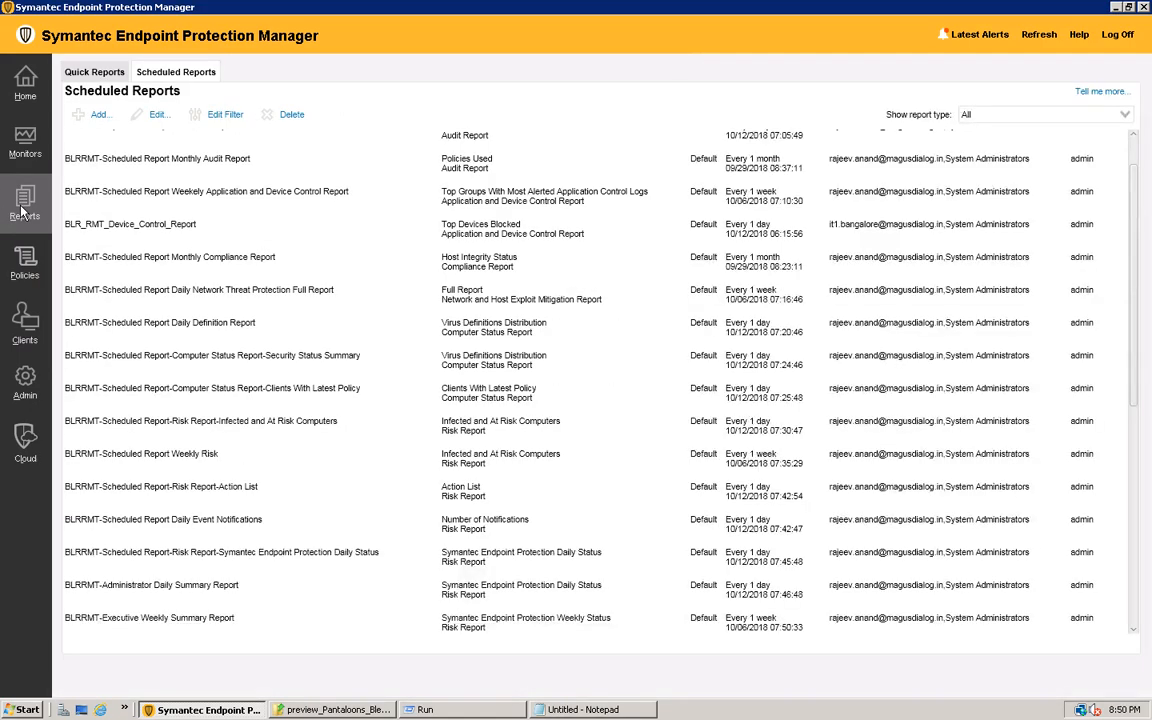
View the Site Status summary in the monitoring area, and check the status of issued commands
click(30, 148)
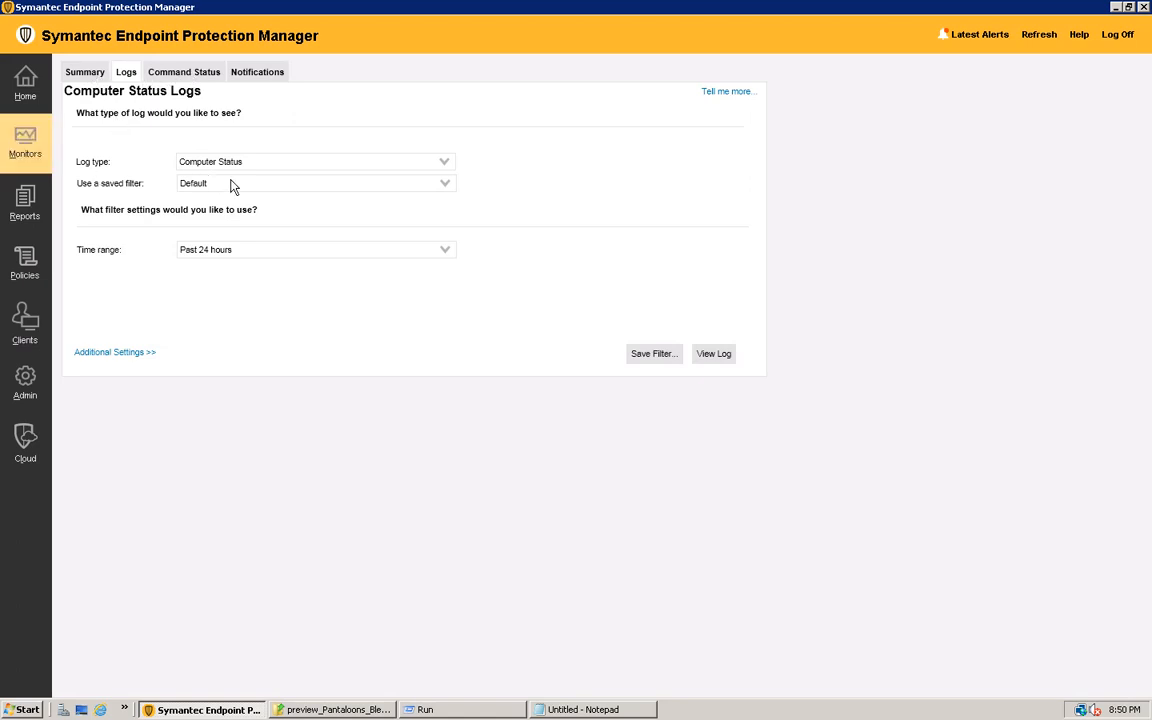
click(83, 74)
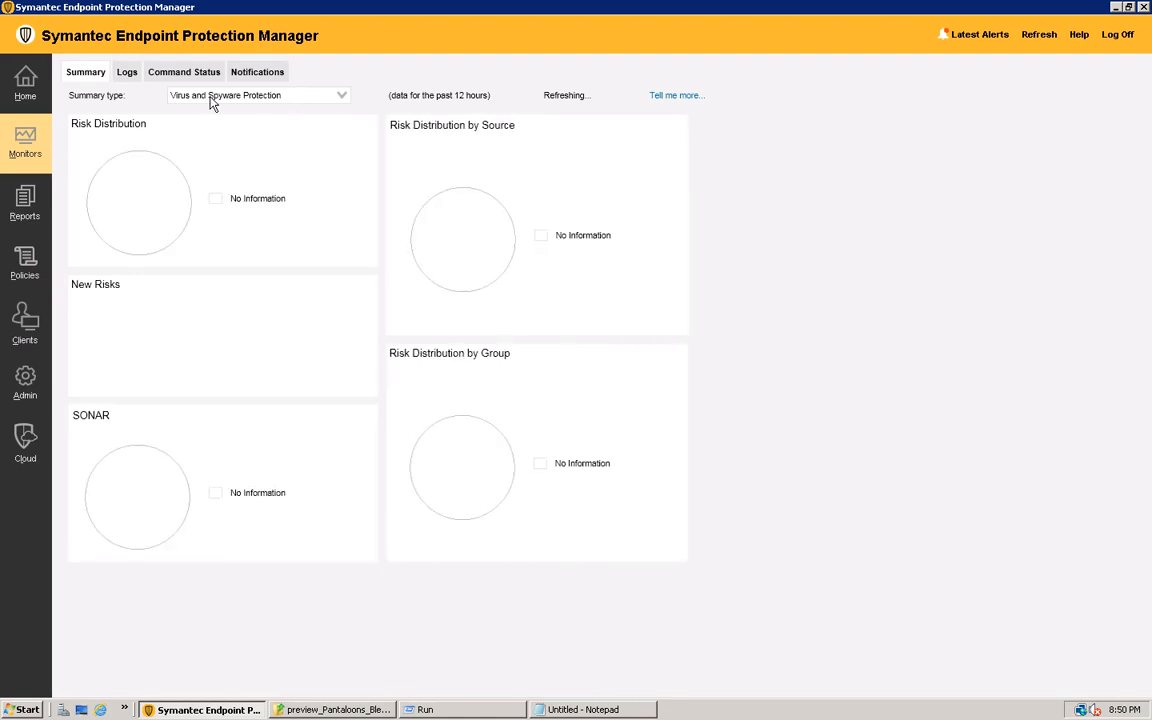
click(318, 98)
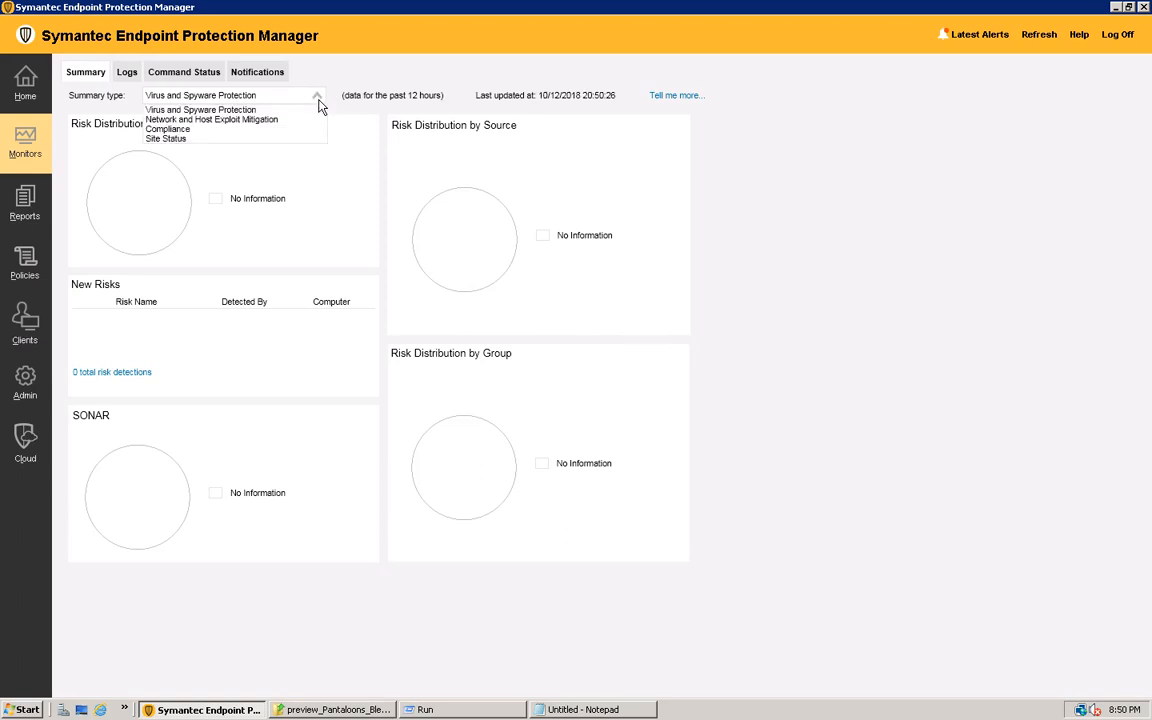
click(212, 140)
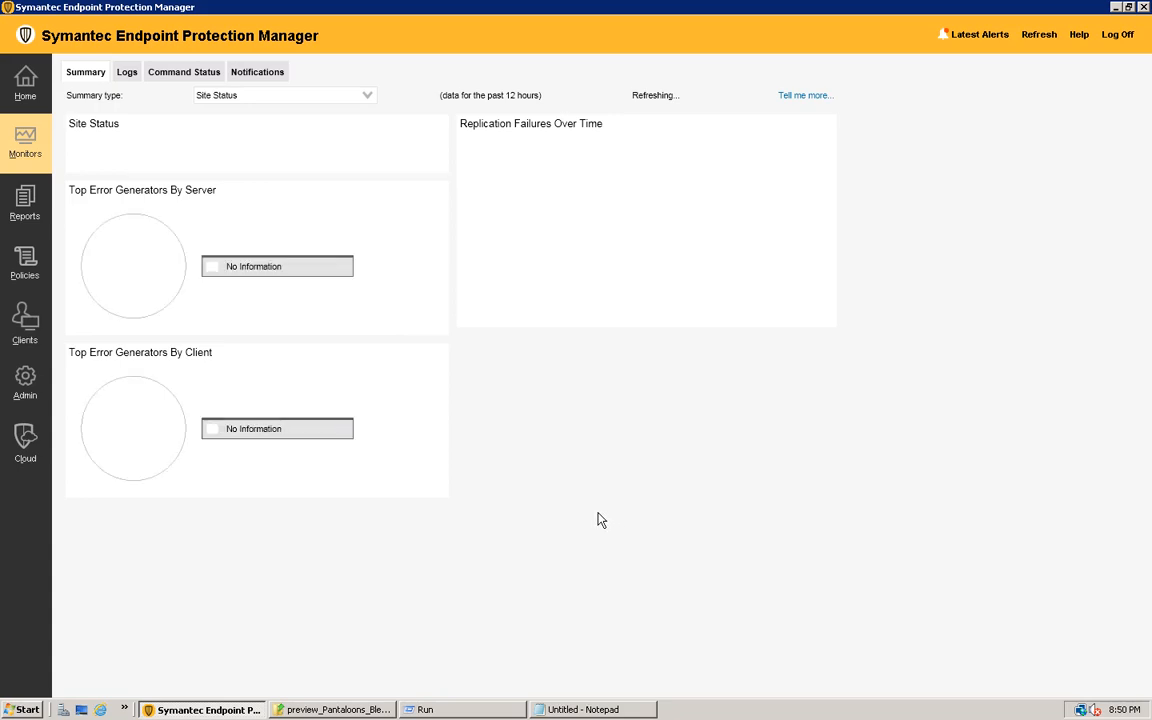
click(182, 77)
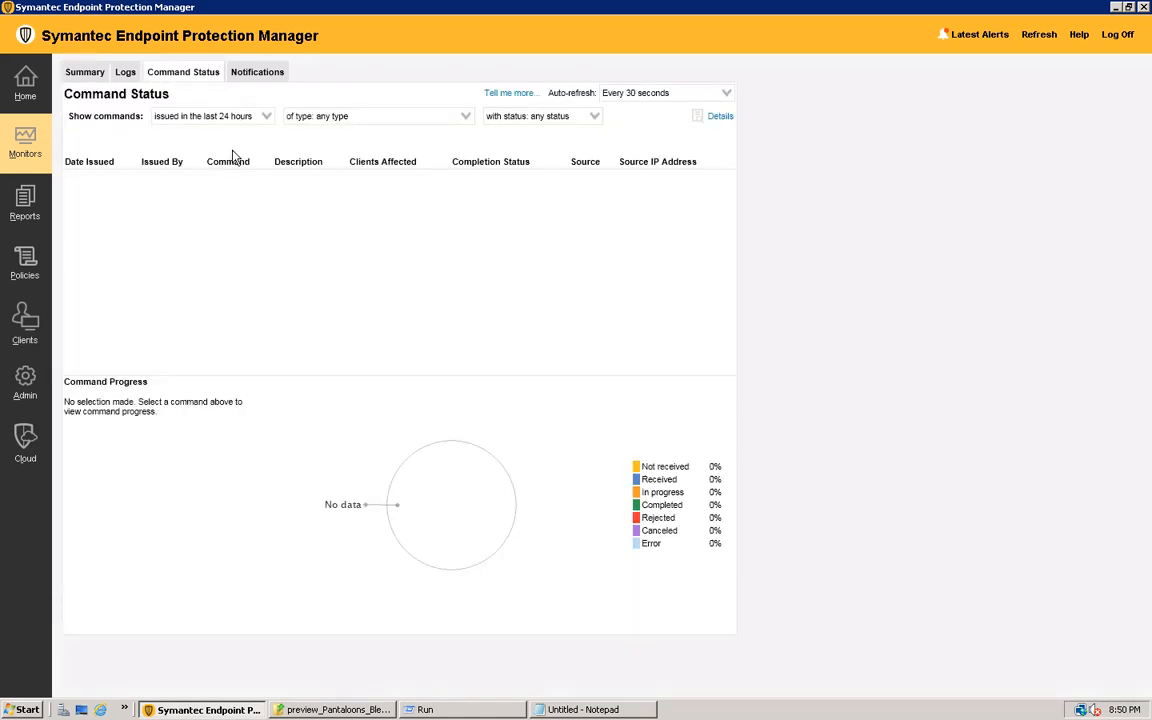
Run the Update Content command on the Admin-D04 computer in the Admin client group
click(20, 335)
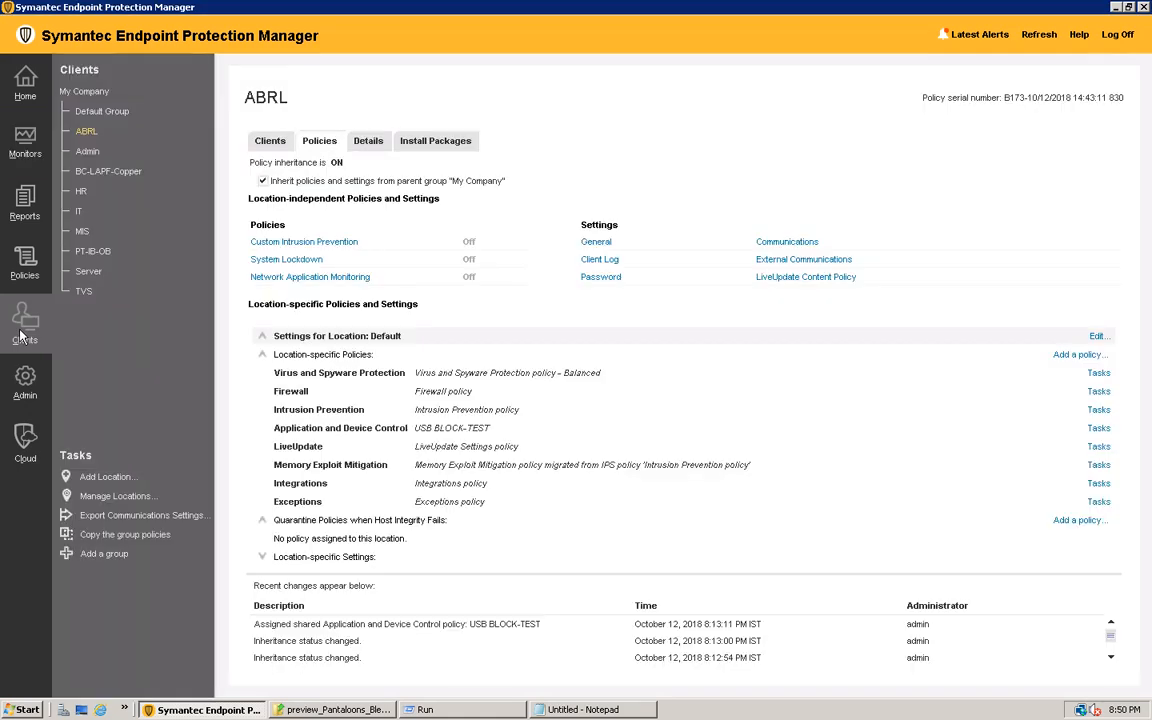
click(101, 112)
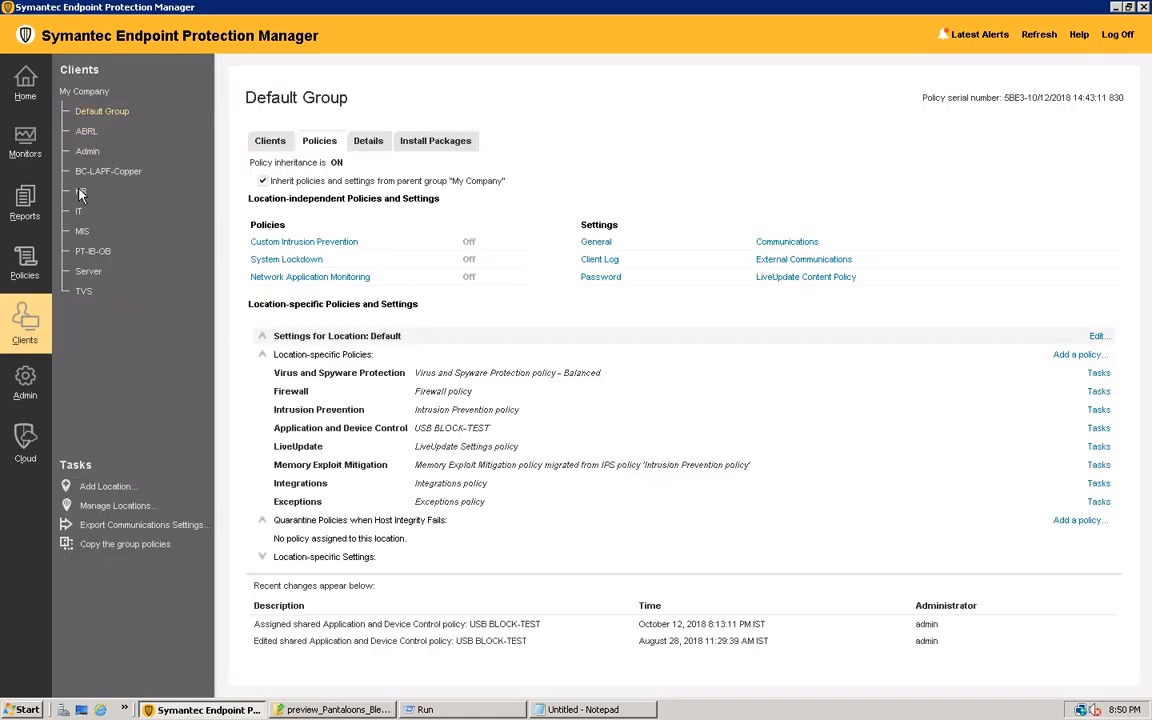
click(88, 152)
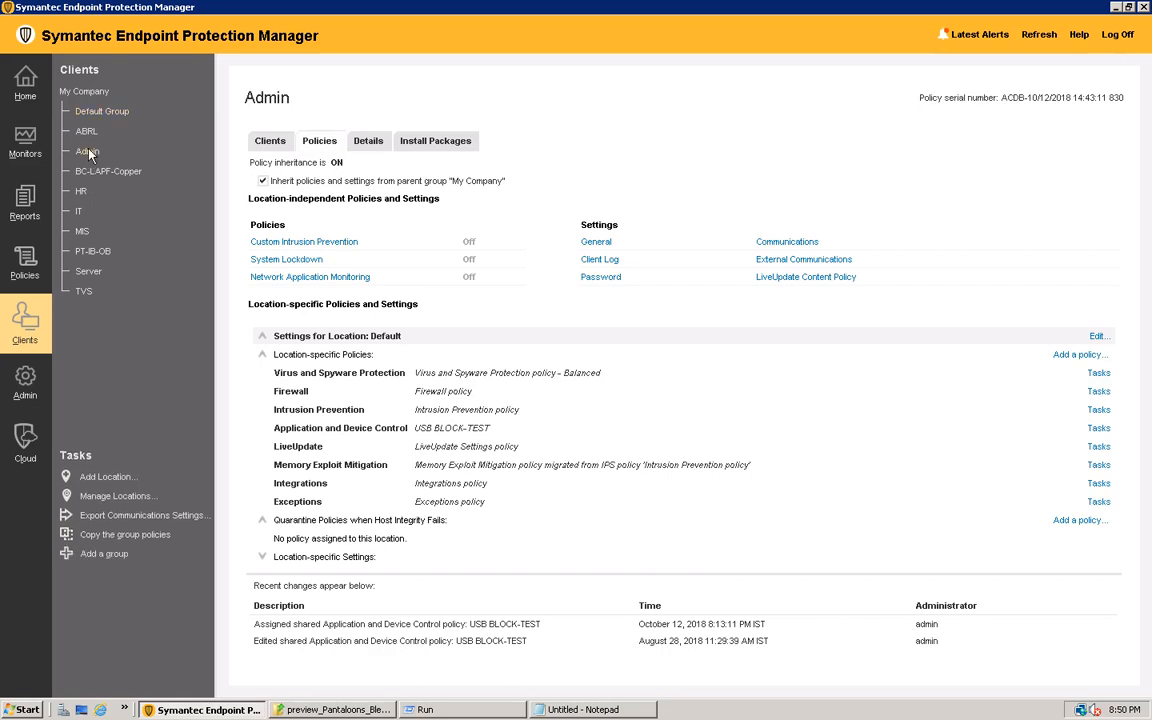
click(262, 141)
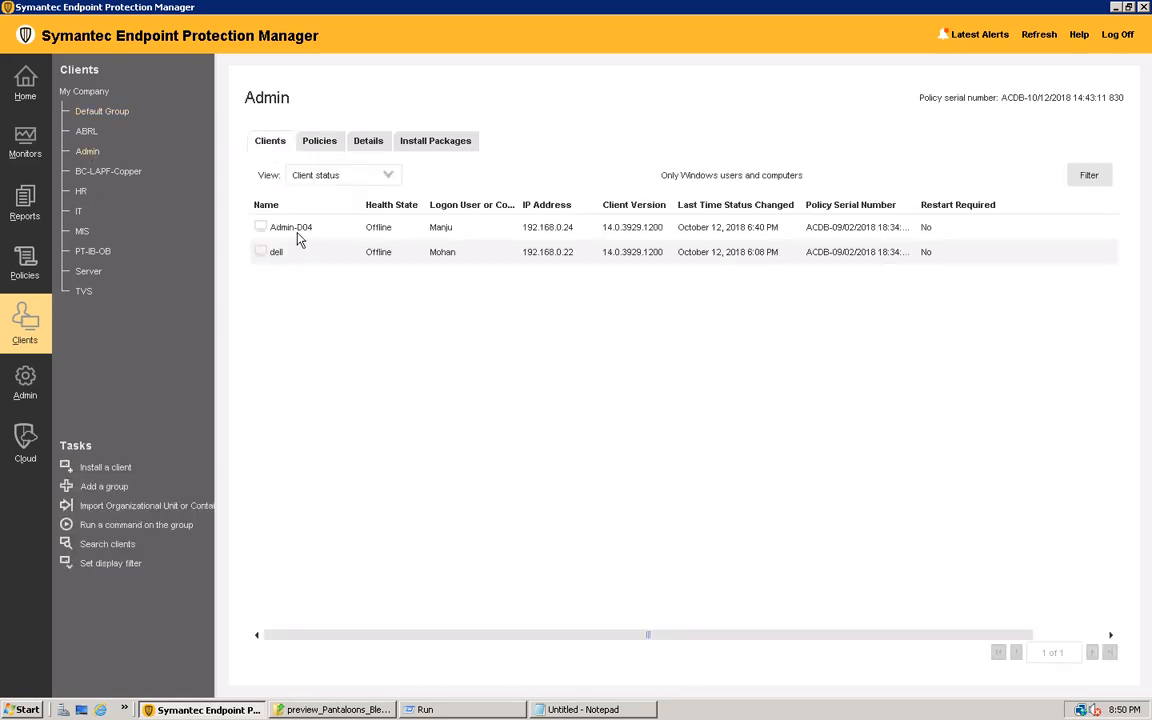
right_click(297, 234)
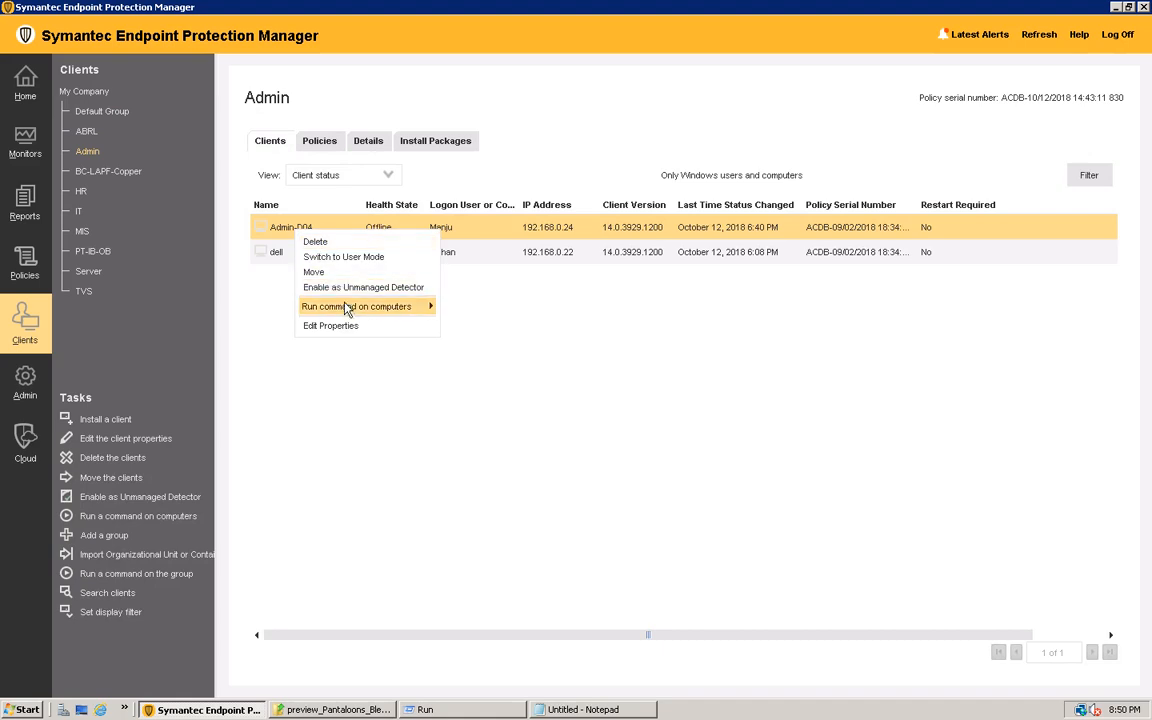
mouse_move(346, 310)
click(468, 321)
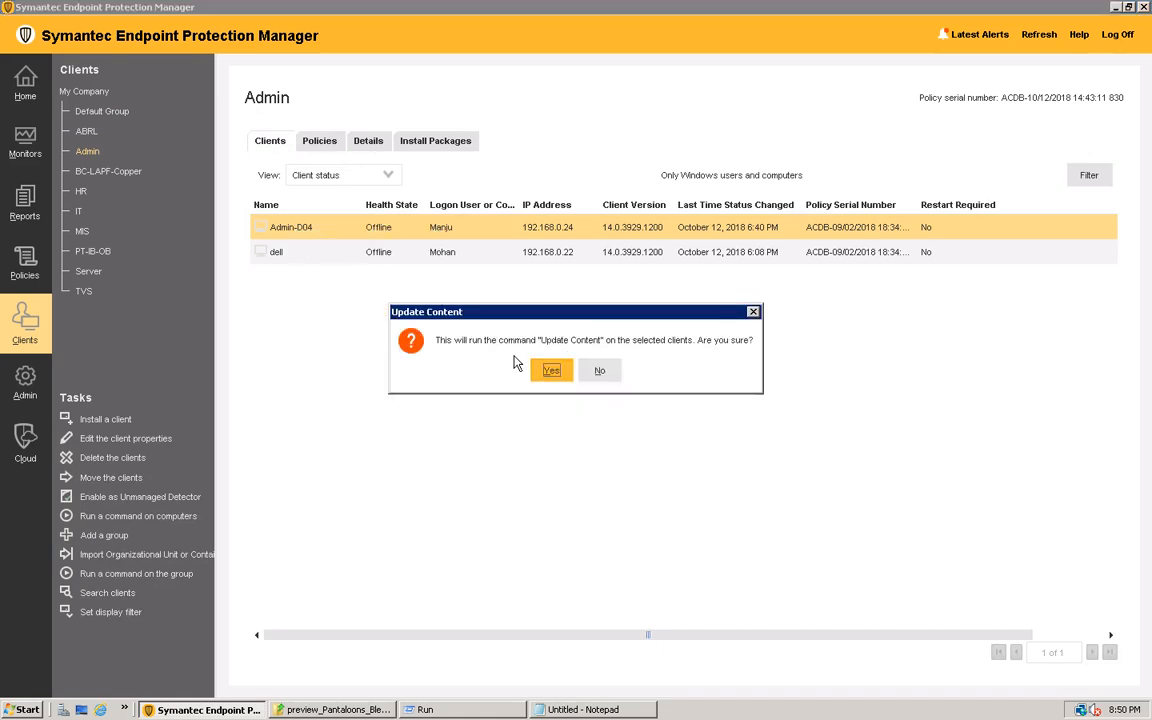
click(551, 370)
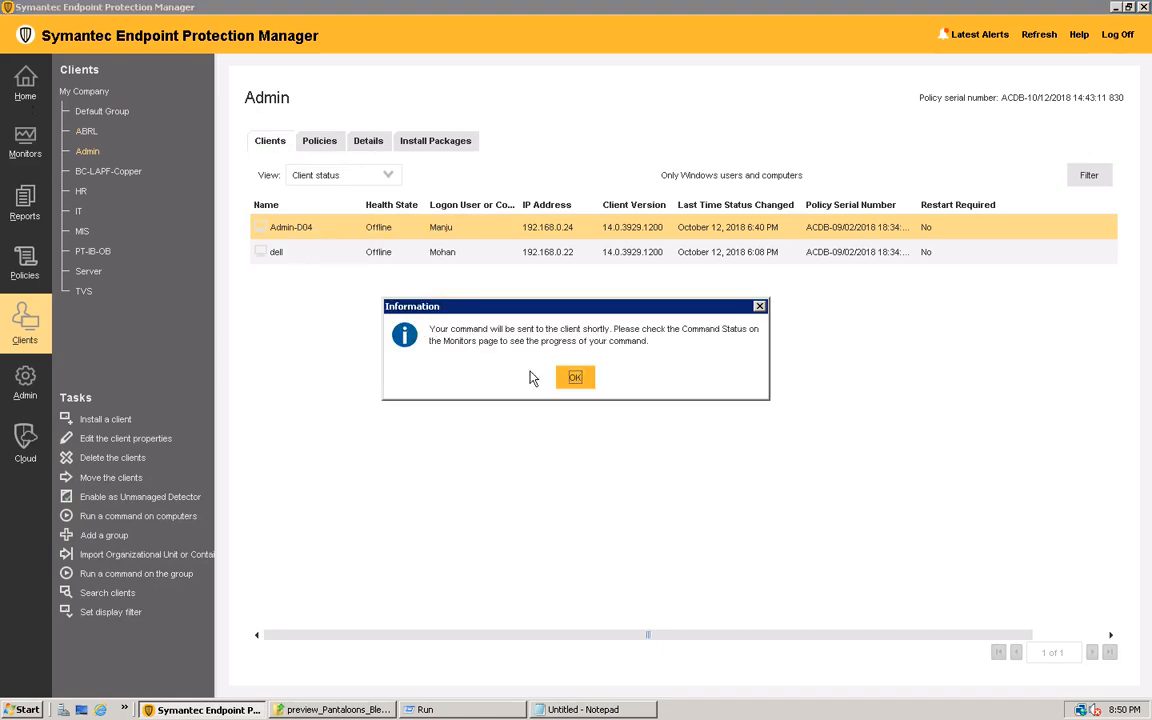
click(574, 378)
Check the status of the issued Update Content command, and minimize the remote desktop session
click(27, 145)
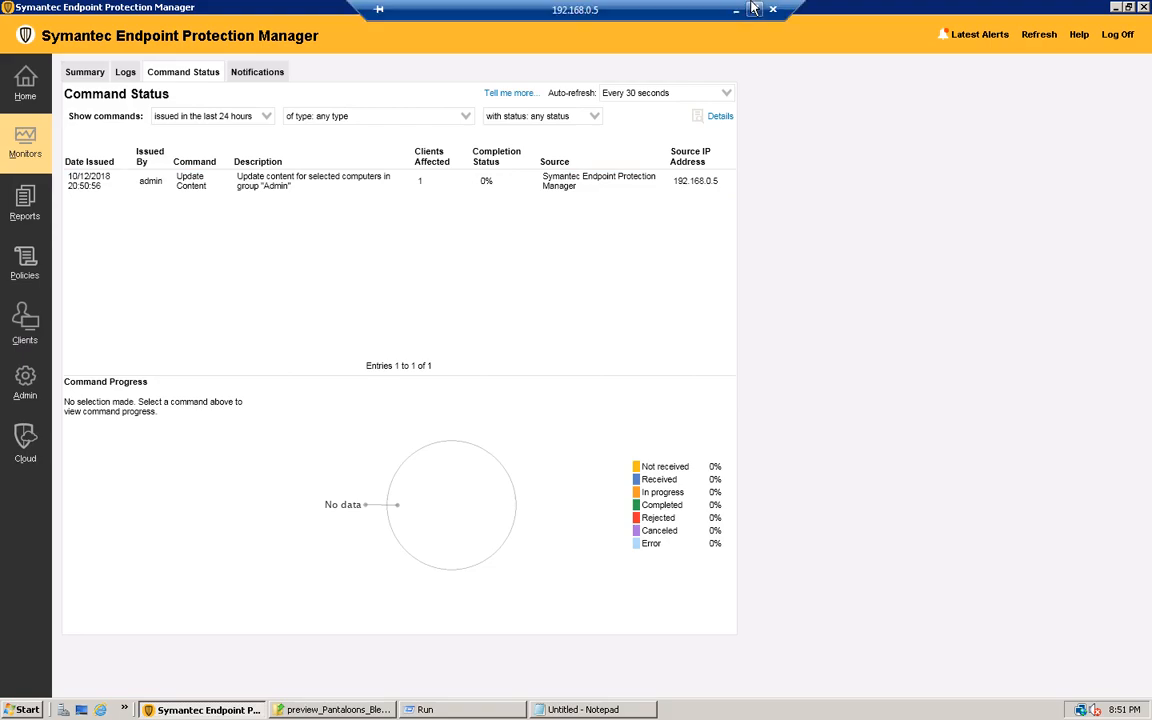
click(738, 11)
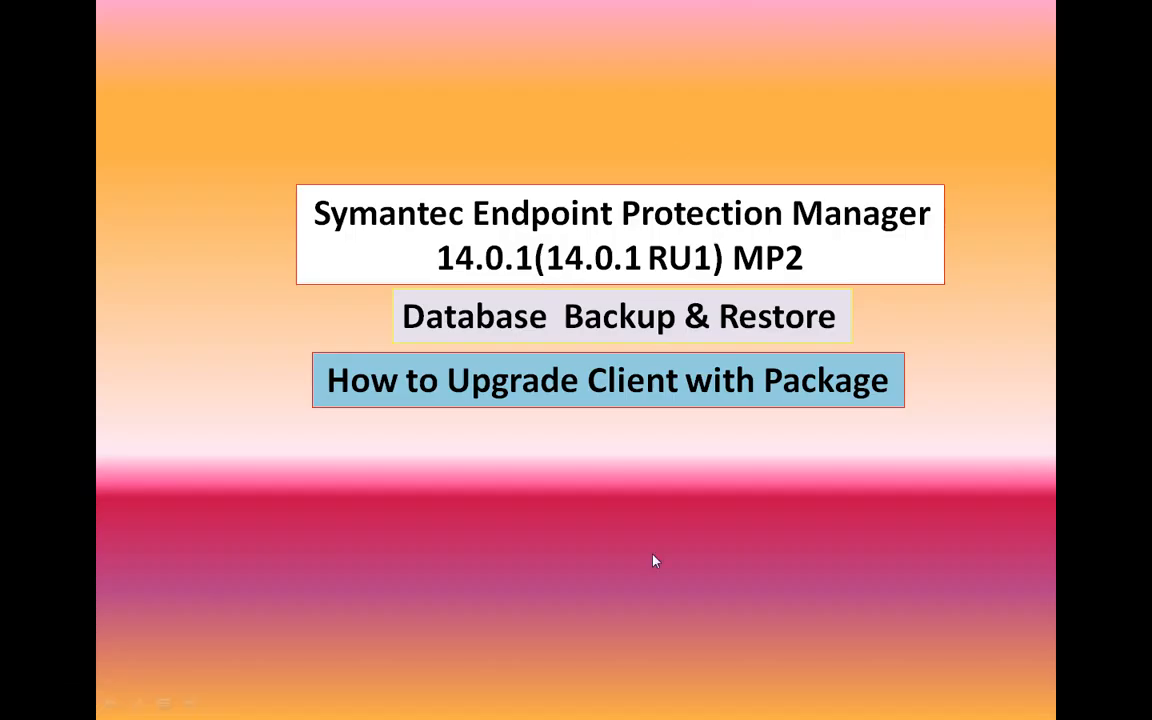